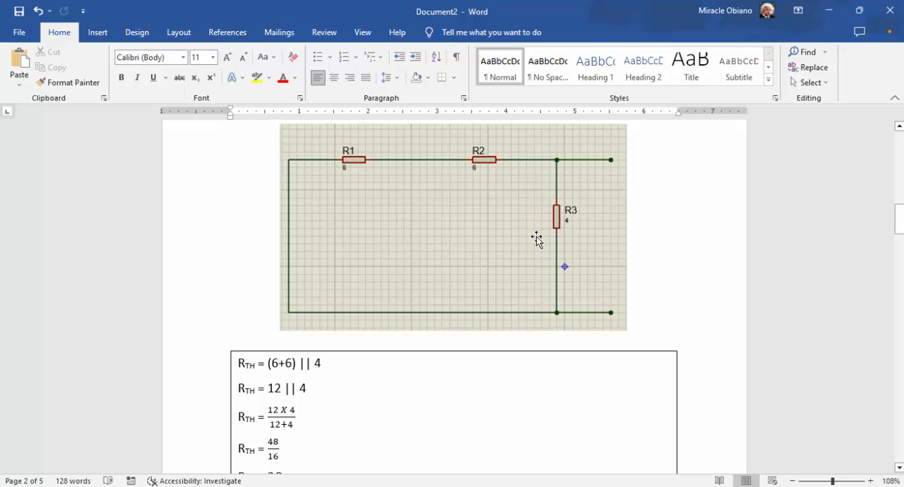
Review the Thevenin resistance working, the original circuit, and the nodal analysis circuit with its current equations
{"action": "scroll", "coordinate": [446, 319], "scroll_direction": "down", "scroll_amount": 1}
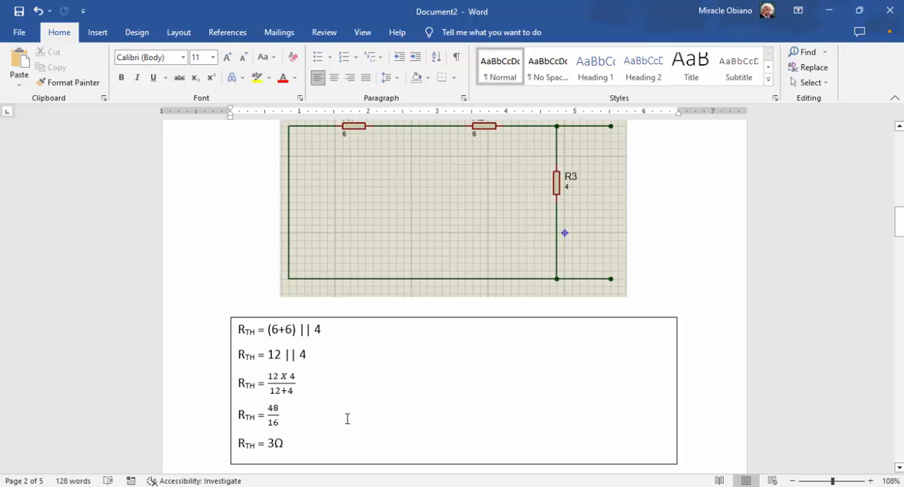
{"action": "scroll", "coordinate": [346, 419], "scroll_direction": "down", "scroll_amount": 1}
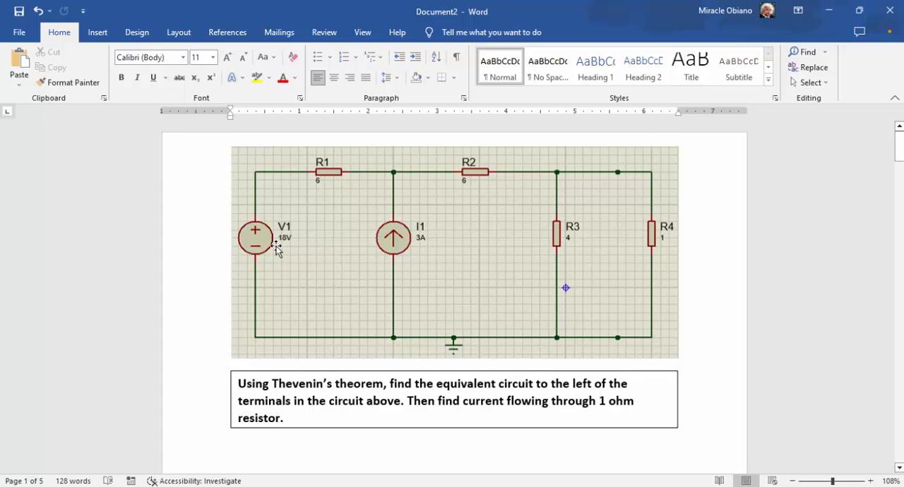
{"action": "scroll", "coordinate": [537, 251], "scroll_direction": "down", "scroll_amount": 18}
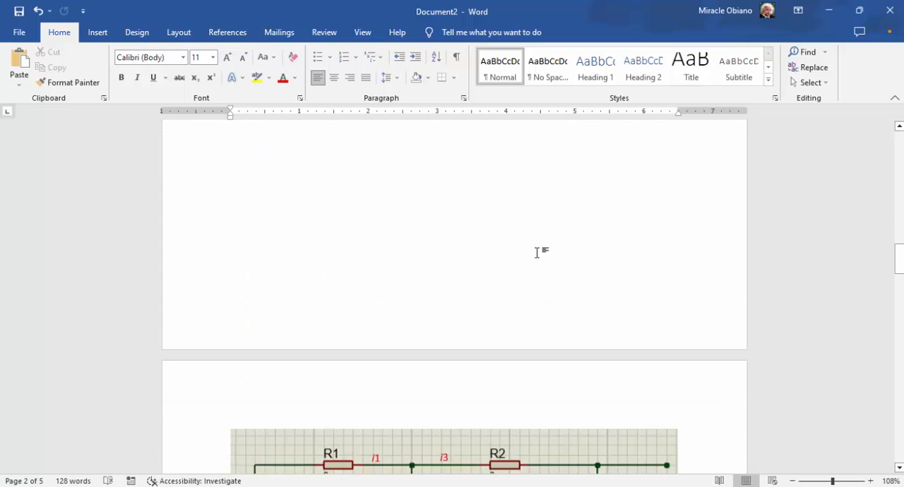
{"action": "scroll", "coordinate": [565, 269], "scroll_direction": "down", "scroll_amount": 3}
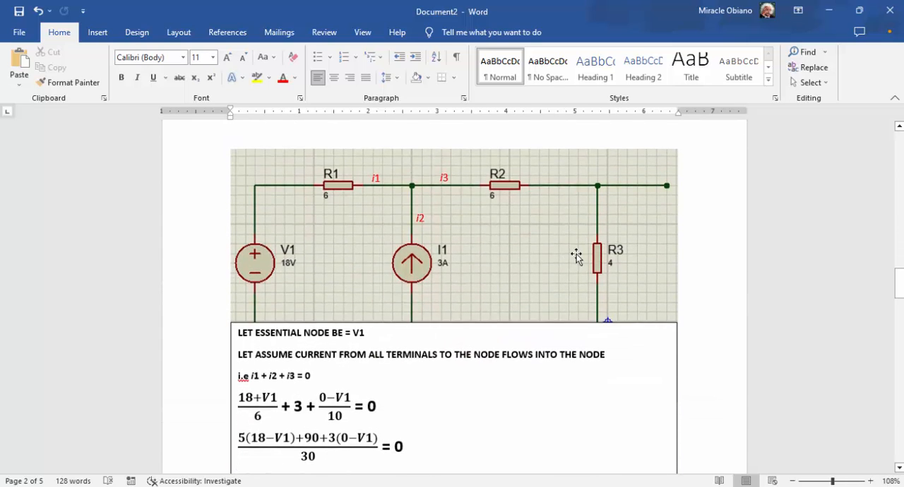
{"action": "left_click", "coordinate": [493, 321]}
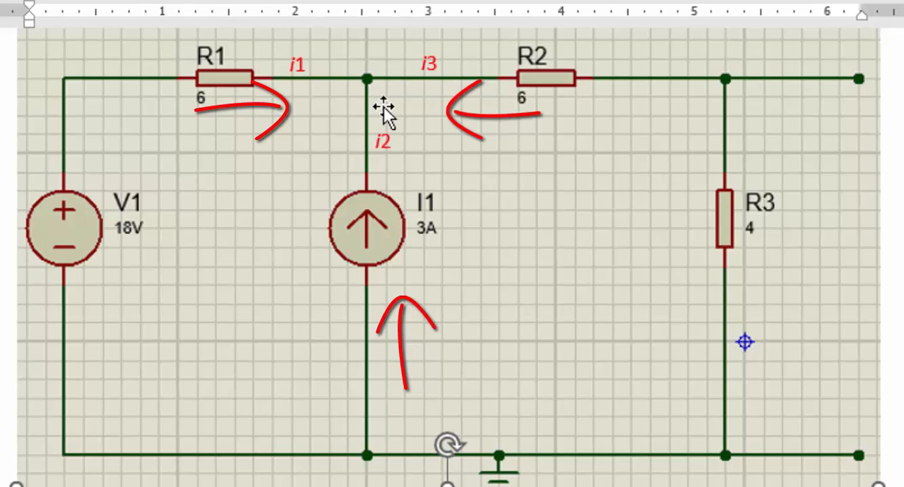
{"action": "scroll", "coordinate": [387, 395], "scroll_direction": "down", "scroll_amount": 1}
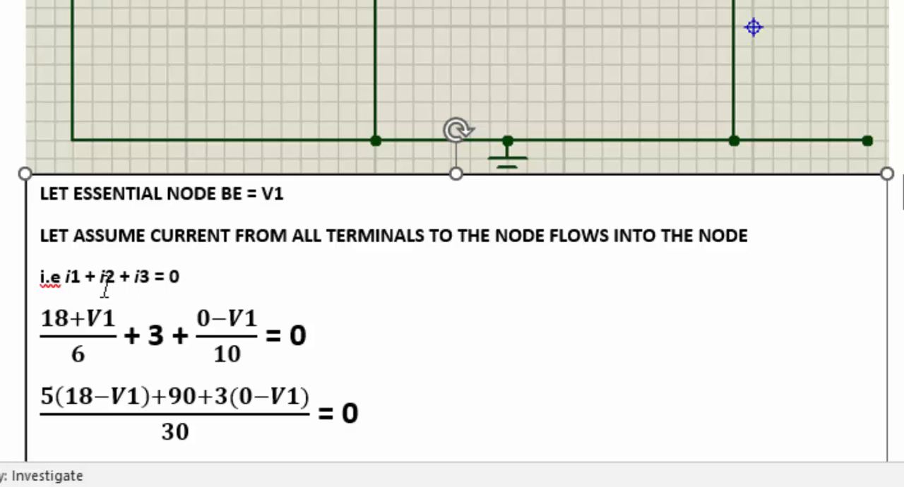
{"action": "scroll", "coordinate": [222, 317], "scroll_direction": "up", "scroll_amount": 1}
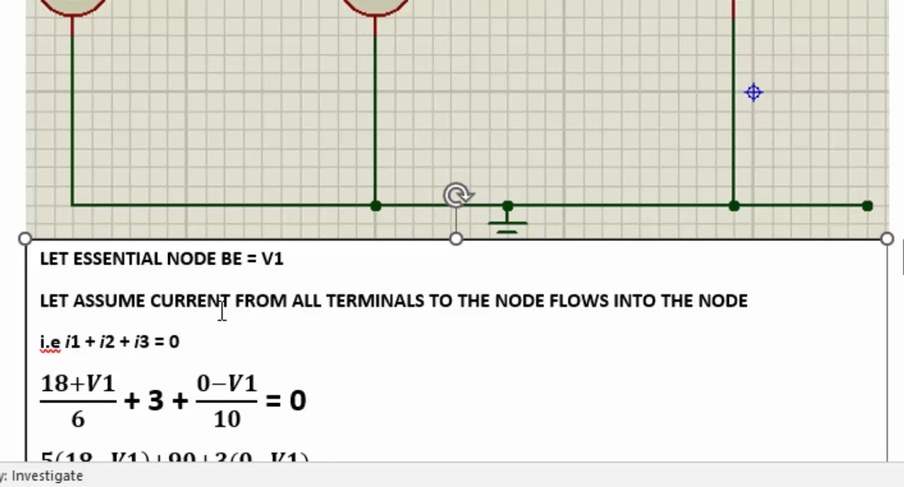
{"action": "scroll", "coordinate": [223, 308], "scroll_direction": "down", "scroll_amount": 1}
{"action": "scroll", "coordinate": [216, 311], "scroll_direction": "up", "scroll_amount": 1}
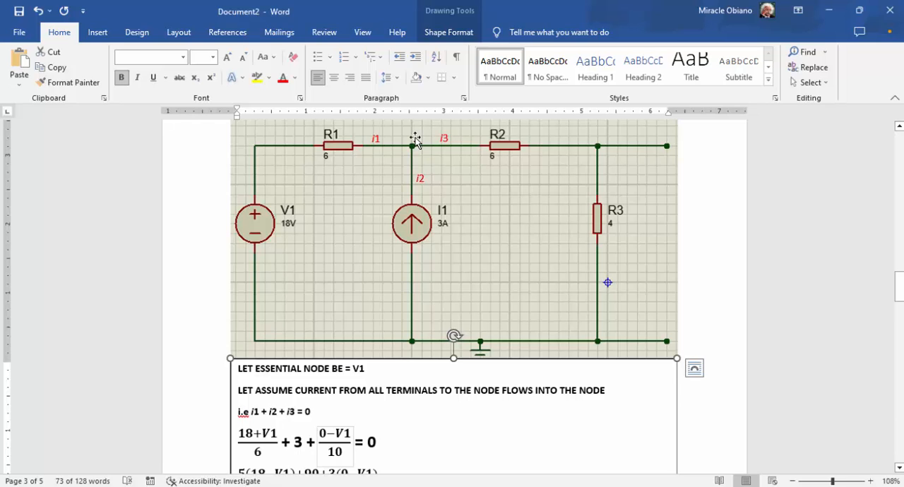
Correct the numerator of the first fraction in the nodal equation to read 18−V1
{"action": "left_click", "coordinate": [259, 436]}
{"action": "key", "text": "BackSpace"}
{"action": "type", "text": "-"}
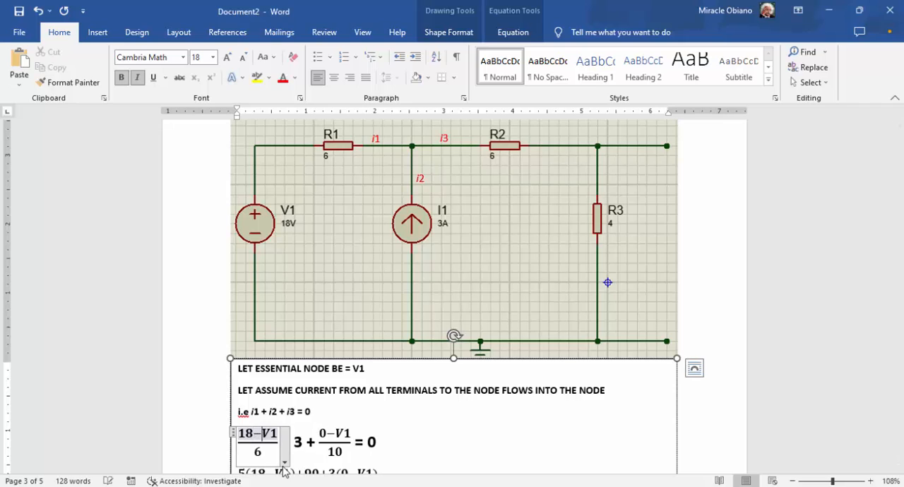
{"action": "left_click", "coordinate": [356, 418]}
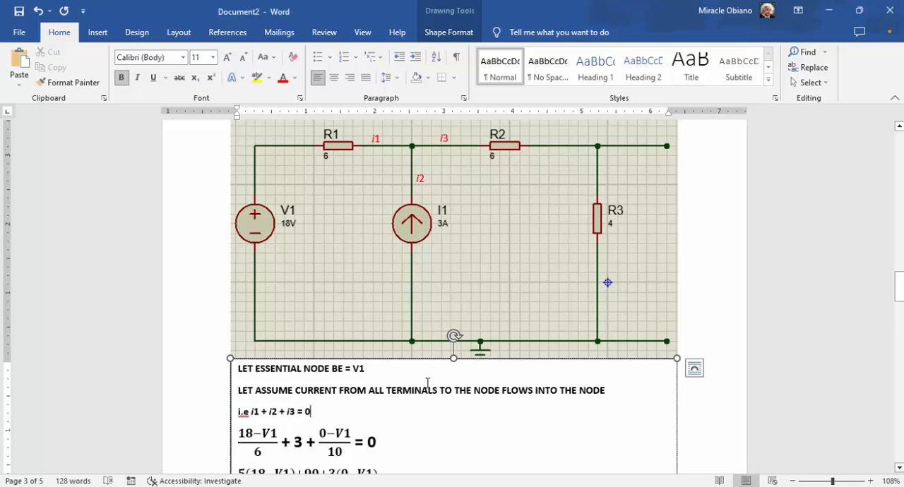
Examine the derivation of node voltage V1 and compare it with the circuit's essential node and resistor R3
{"action": "scroll", "coordinate": [427, 383], "scroll_direction": "down", "scroll_amount": 3}
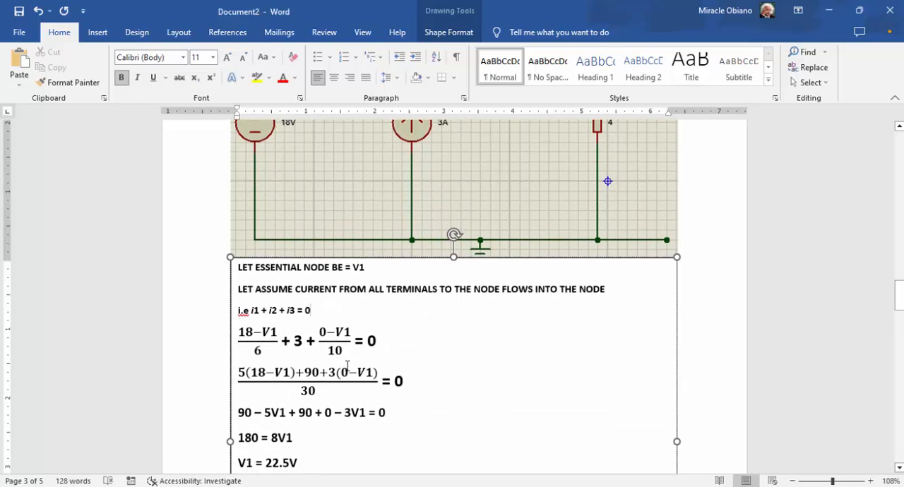
{"action": "left_click", "coordinate": [286, 389]}
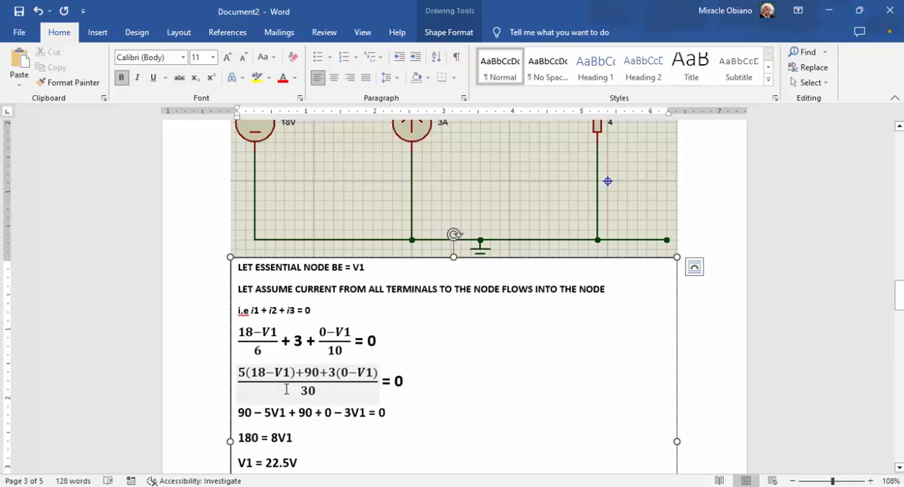
{"action": "scroll", "coordinate": [270, 382], "scroll_direction": "down", "scroll_amount": 1}
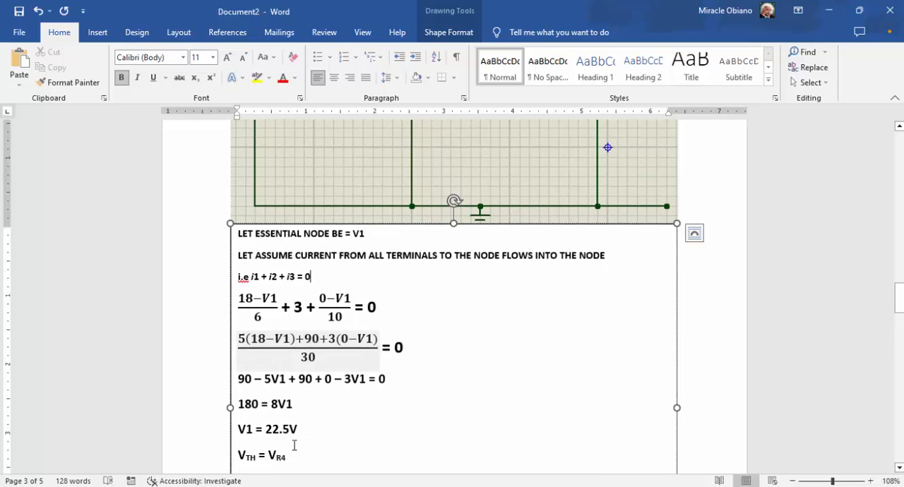
{"action": "scroll", "coordinate": [321, 377], "scroll_direction": "up", "scroll_amount": 4}
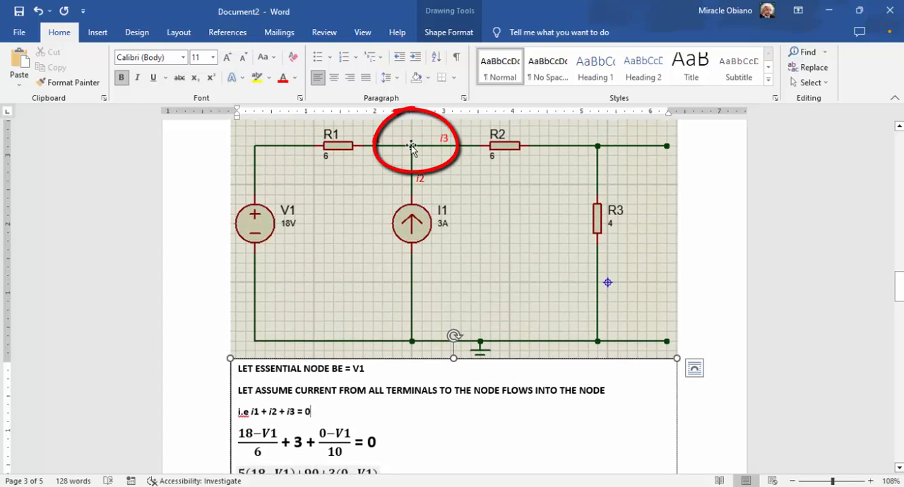
{"action": "scroll", "coordinate": [413, 311], "scroll_direction": "down", "scroll_amount": 7}
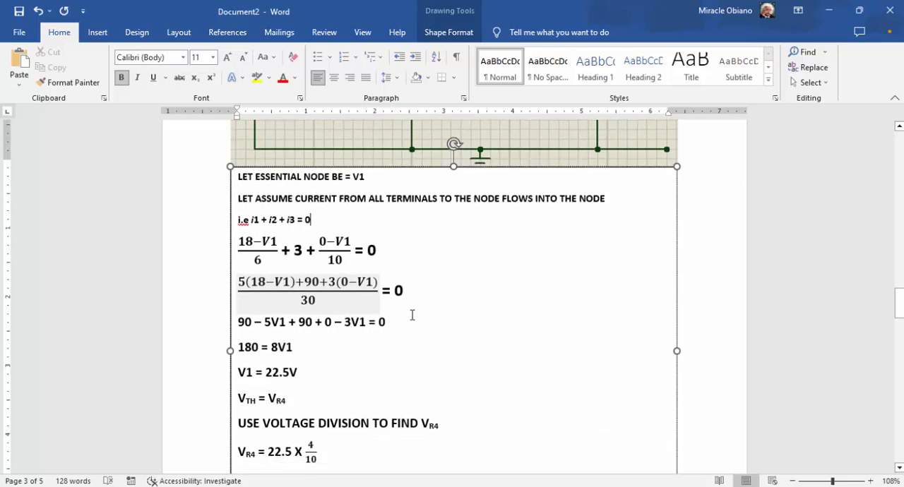
{"action": "scroll", "coordinate": [445, 305], "scroll_direction": "up", "scroll_amount": 7}
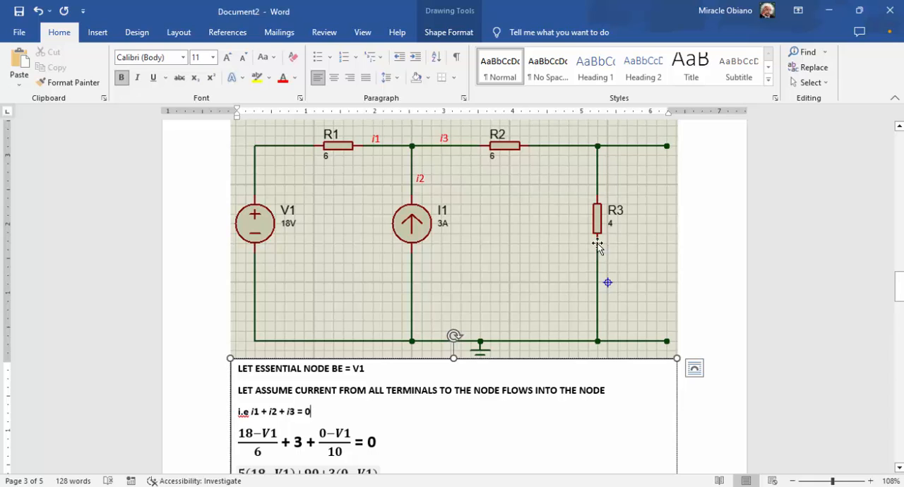
Set the voltage subscript to R3 in the V_TH equation, the voltage division heading, and the two equations below that heading
{"action": "scroll", "coordinate": [389, 312], "scroll_direction": "down", "scroll_amount": 3}
{"action": "scroll", "coordinate": [325, 365], "scroll_direction": "down", "scroll_amount": 2}
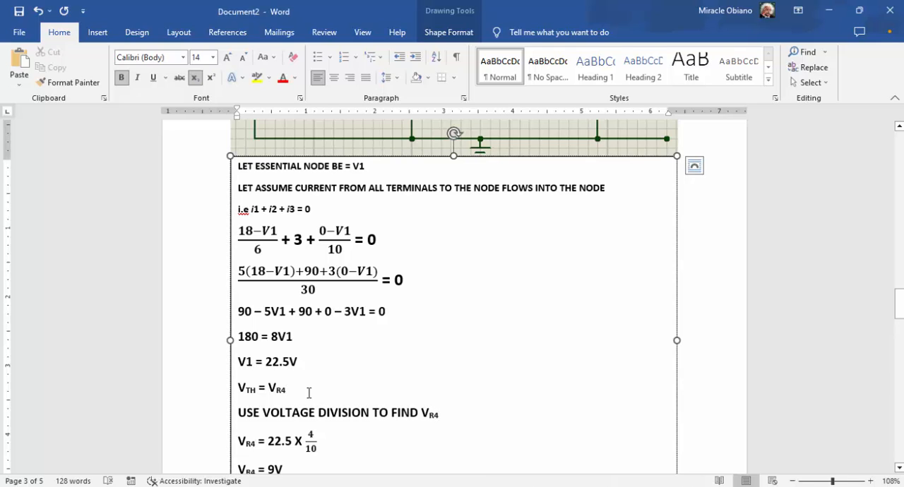
{"action": "key", "text": "BackSpace"}
{"action": "type", "text": "3"}
{"action": "key", "text": "BackSpace"}
{"action": "type", "text": "3"}
{"action": "key", "text": "BackSpace"}
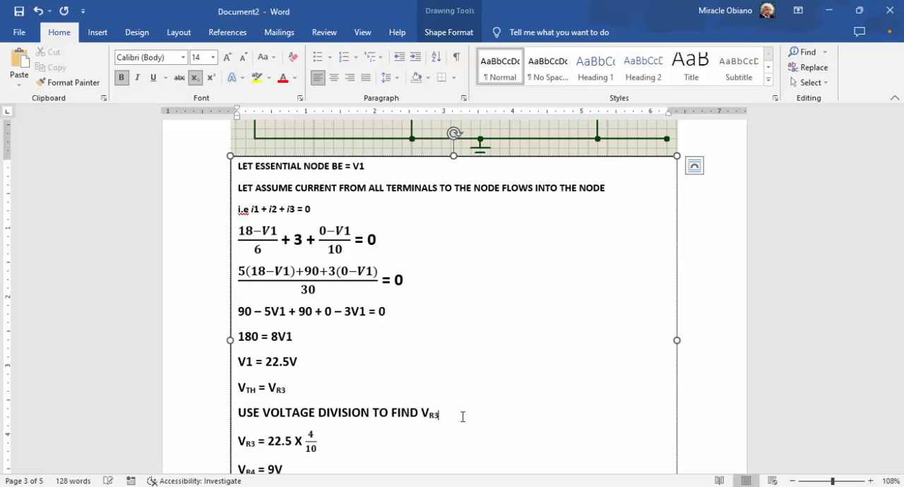
{"action": "type", "text": "3"}
{"action": "scroll", "coordinate": [370, 426], "scroll_direction": "down", "scroll_amount": 2}
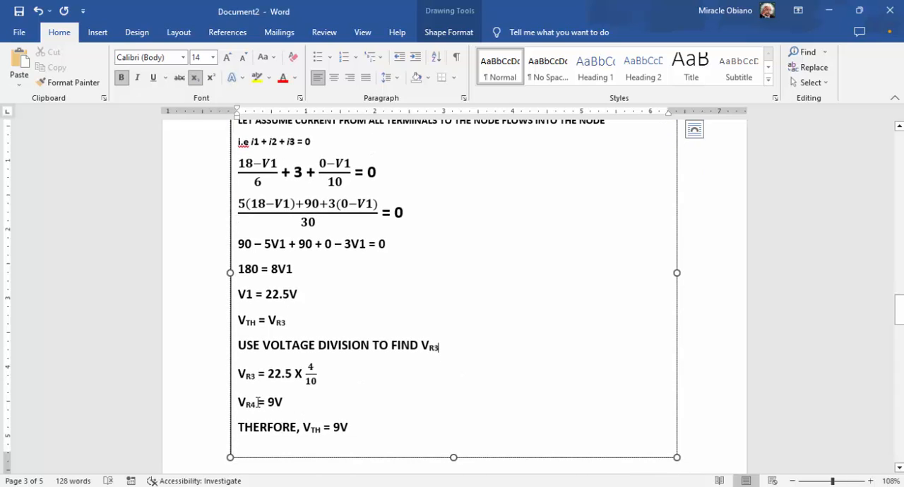
{"action": "left_click", "coordinate": [257, 402]}
{"action": "key", "text": "BackSpace"}
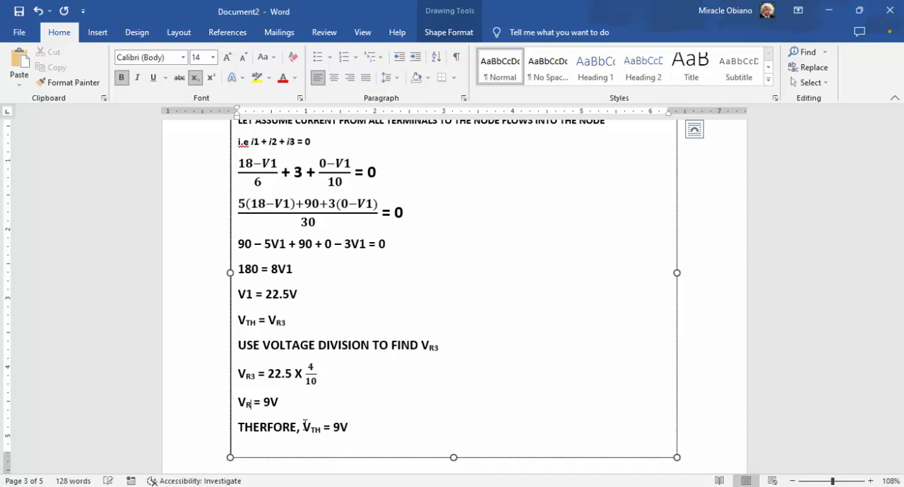
{"action": "type", "text": "3"}
Check the voltage division for V_R3 and the resulting Thevenin voltage against R2, R3 and the open terminals in the circuit
{"action": "scroll", "coordinate": [383, 395], "scroll_direction": "up", "scroll_amount": 1}
{"action": "scroll", "coordinate": [383, 394], "scroll_direction": "up", "scroll_amount": 5}
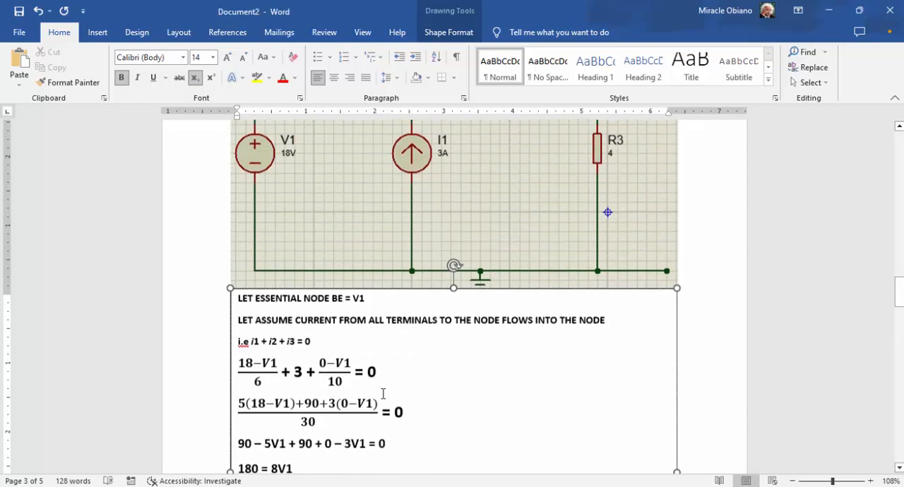
{"action": "scroll", "coordinate": [269, 418], "scroll_direction": "down", "scroll_amount": 4}
{"action": "scroll", "coordinate": [269, 418], "scroll_direction": "down", "scroll_amount": 2}
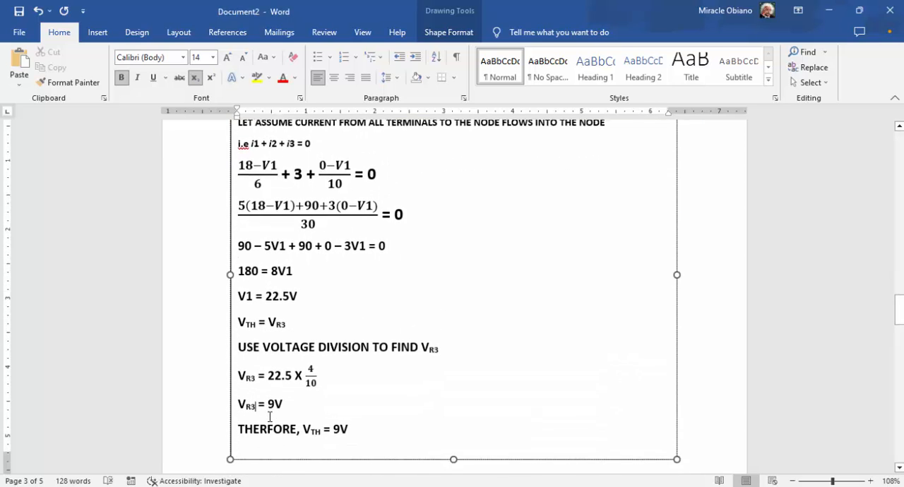
{"action": "scroll", "coordinate": [347, 403], "scroll_direction": "up", "scroll_amount": 3}
{"action": "scroll", "coordinate": [582, 197], "scroll_direction": "up", "scroll_amount": 4}
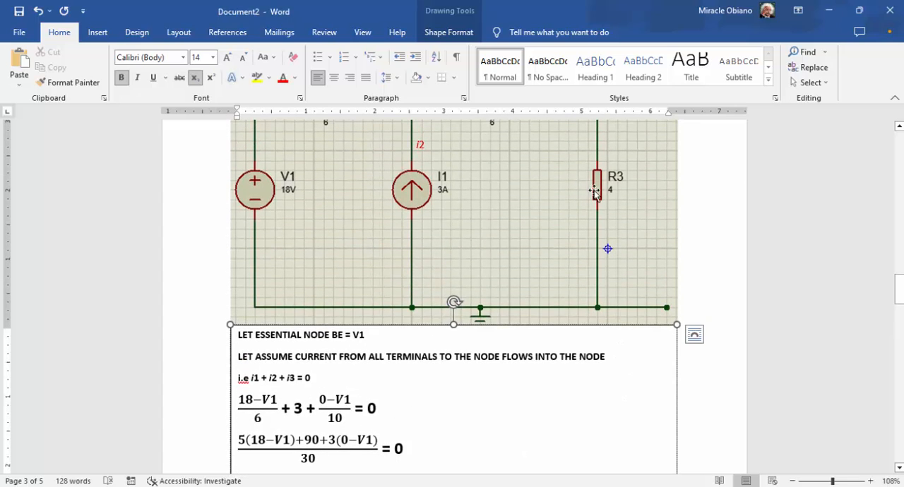
{"action": "scroll", "coordinate": [605, 186], "scroll_direction": "down", "scroll_amount": 2}
{"action": "scroll", "coordinate": [605, 186], "scroll_direction": "down", "scroll_amount": 7}
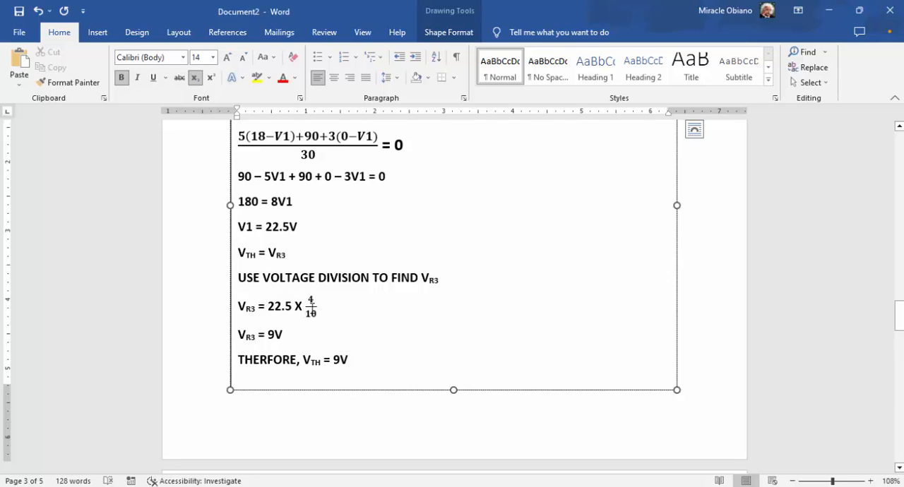
{"action": "left_click", "coordinate": [316, 299]}
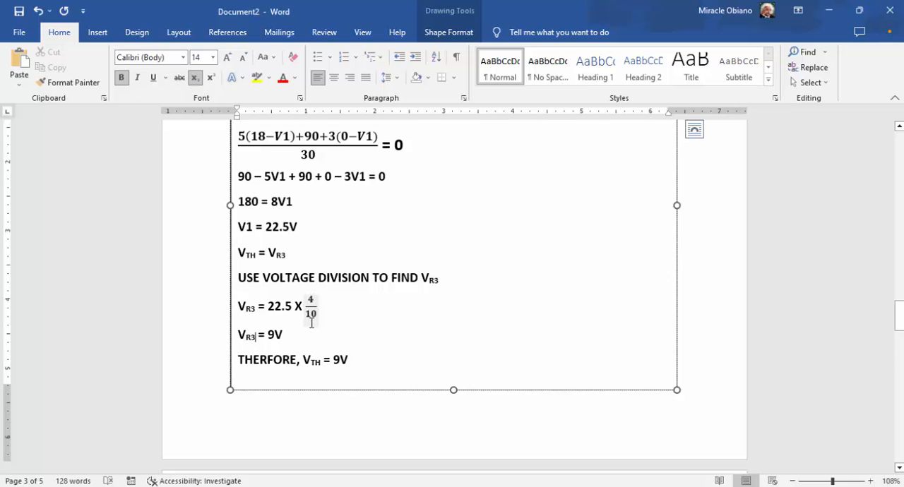
{"action": "scroll", "coordinate": [545, 273], "scroll_direction": "up", "scroll_amount": 3}
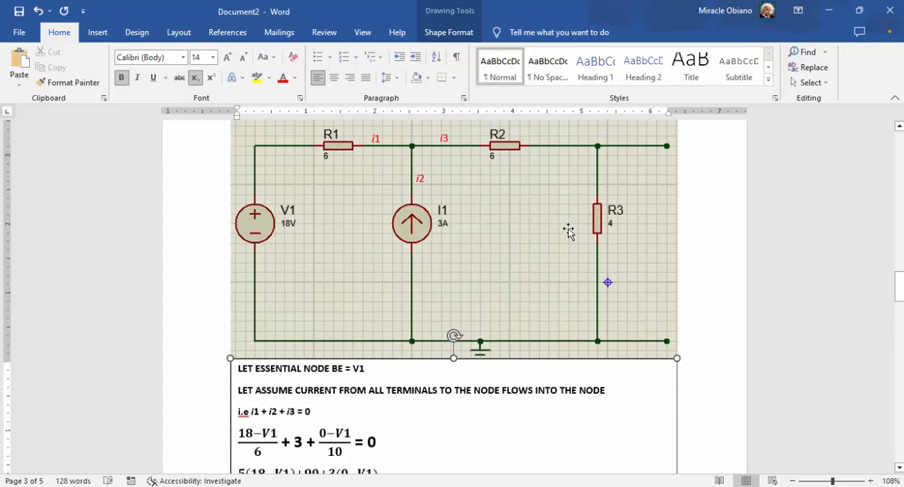
{"action": "scroll", "coordinate": [481, 302], "scroll_direction": "down", "scroll_amount": 5}
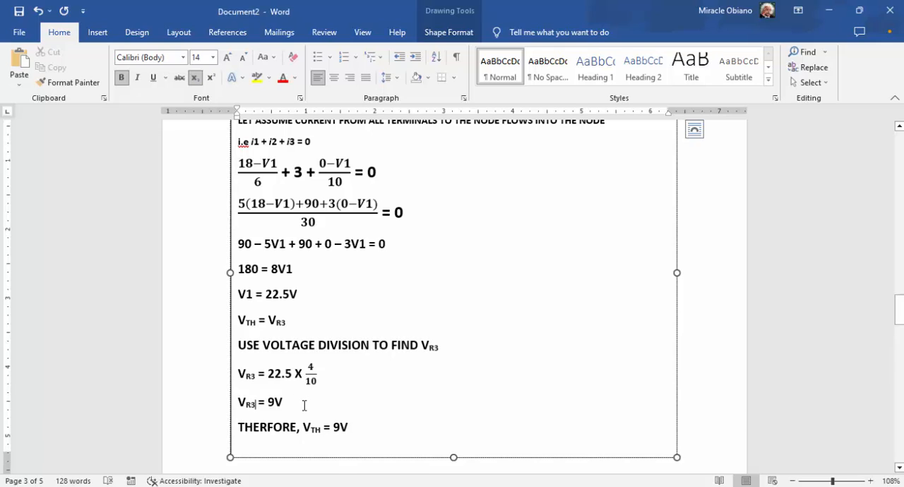
{"action": "scroll", "coordinate": [448, 343], "scroll_direction": "up", "scroll_amount": 6}
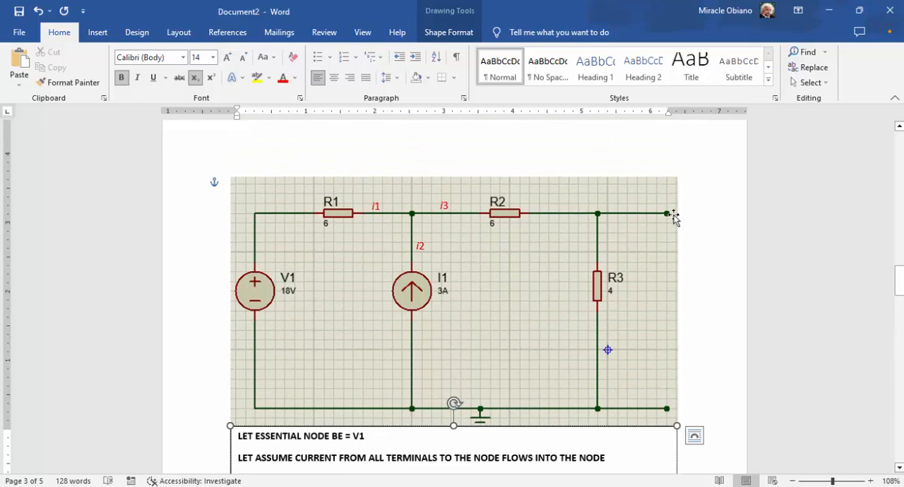
{"action": "scroll", "coordinate": [632, 390], "scroll_direction": "down", "scroll_amount": 1}
{"action": "scroll", "coordinate": [632, 390], "scroll_direction": "down", "scroll_amount": 3}
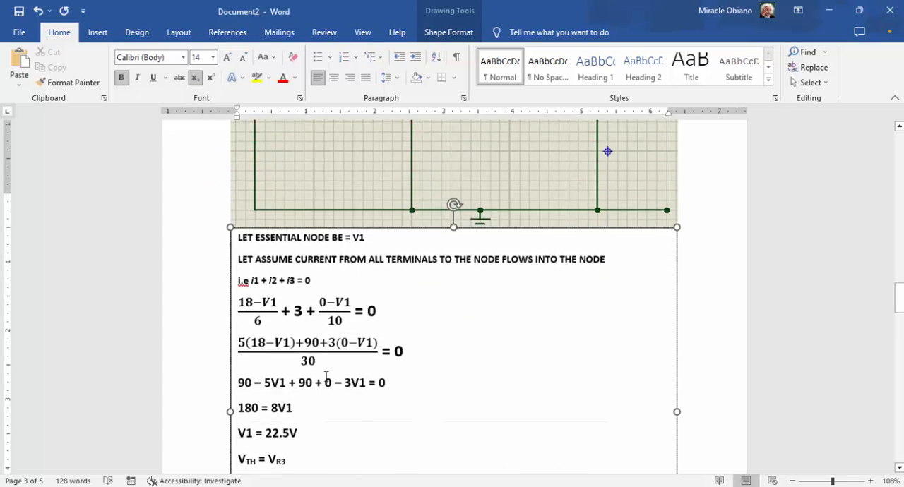
{"action": "scroll", "coordinate": [379, 385], "scroll_direction": "down", "scroll_amount": 2}
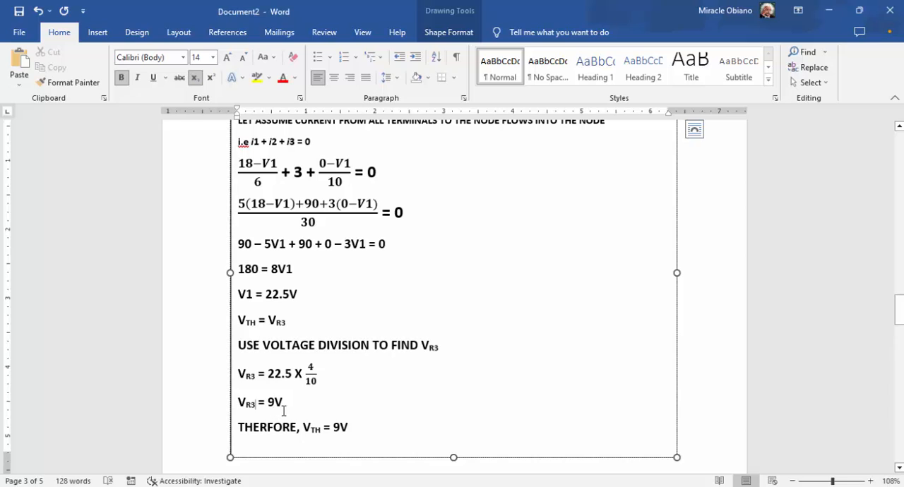
{"action": "scroll", "coordinate": [350, 434], "scroll_direction": "down", "scroll_amount": 2}
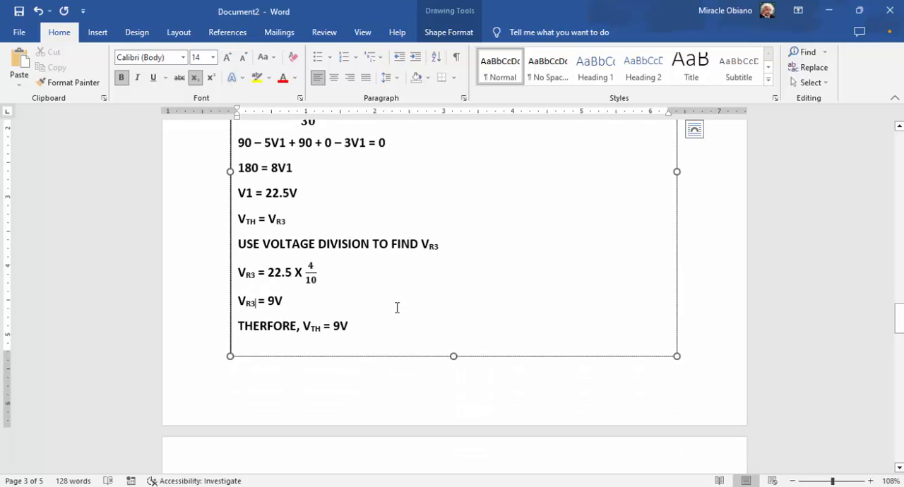
Examine the Thevenin equivalent circuit with R4 connected and the calculation of the current through R4
{"action": "scroll", "coordinate": [413, 304], "scroll_direction": "down", "scroll_amount": 5}
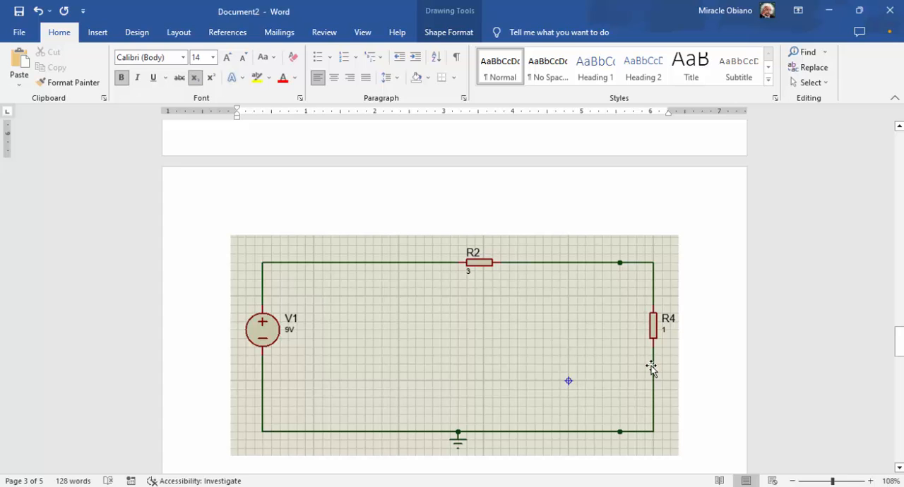
{"action": "scroll", "coordinate": [337, 362], "scroll_direction": "down", "scroll_amount": 3}
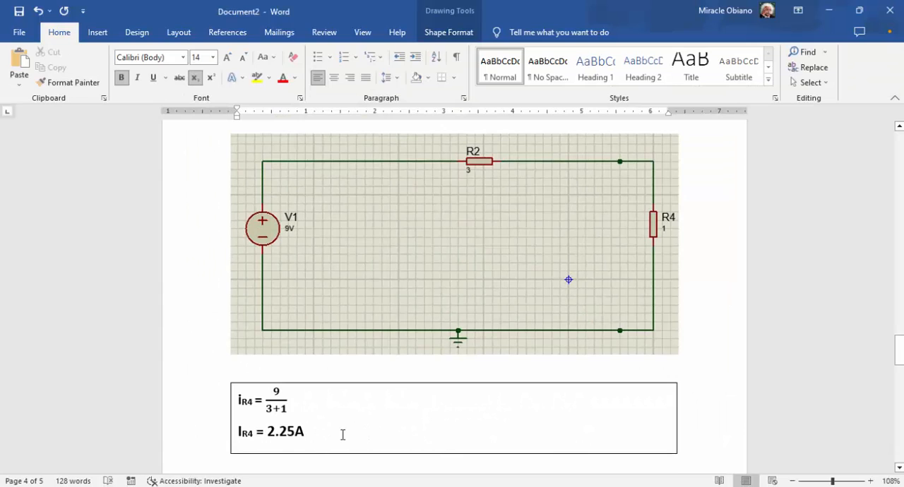
{"action": "scroll", "coordinate": [342, 435], "scroll_direction": "up", "scroll_amount": 2}
{"action": "scroll", "coordinate": [343, 435], "scroll_direction": "down", "scroll_amount": 3}
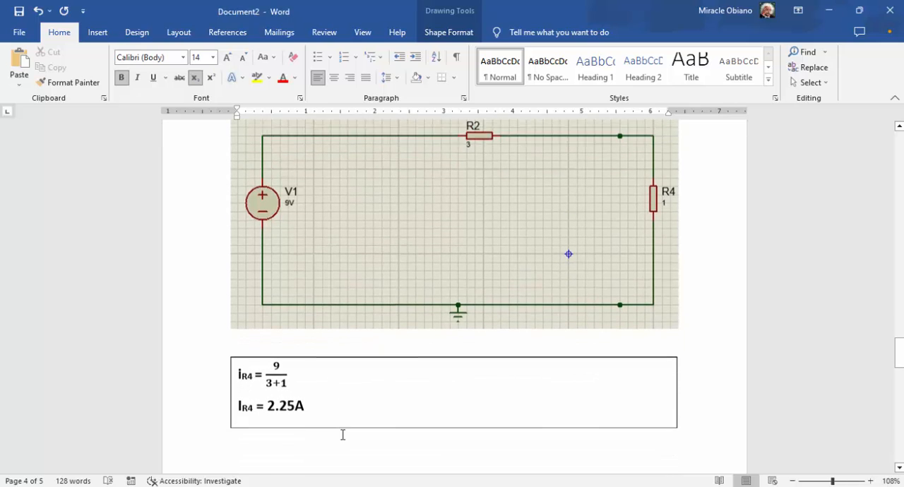
{"action": "scroll", "coordinate": [343, 435], "scroll_direction": "down", "scroll_amount": 1}
{"action": "scroll", "coordinate": [343, 435], "scroll_direction": "up", "scroll_amount": 4}
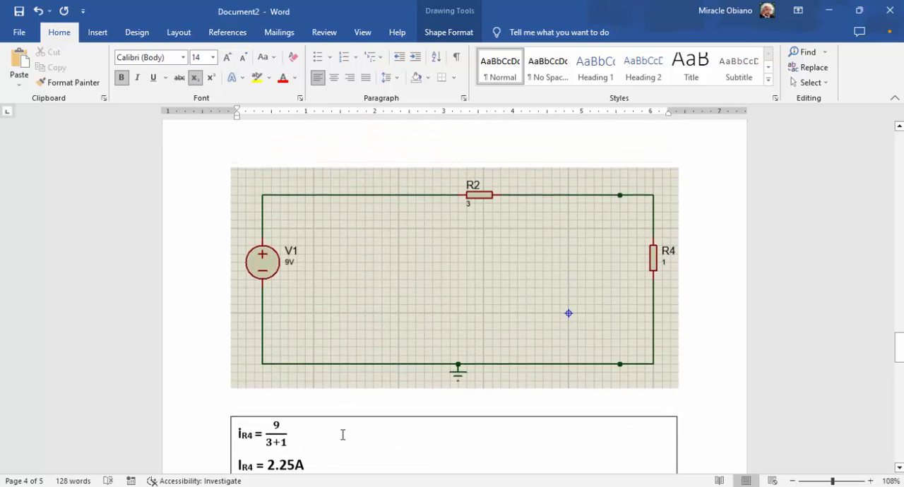
{"action": "scroll", "coordinate": [341, 435], "scroll_direction": "down", "scroll_amount": 1}
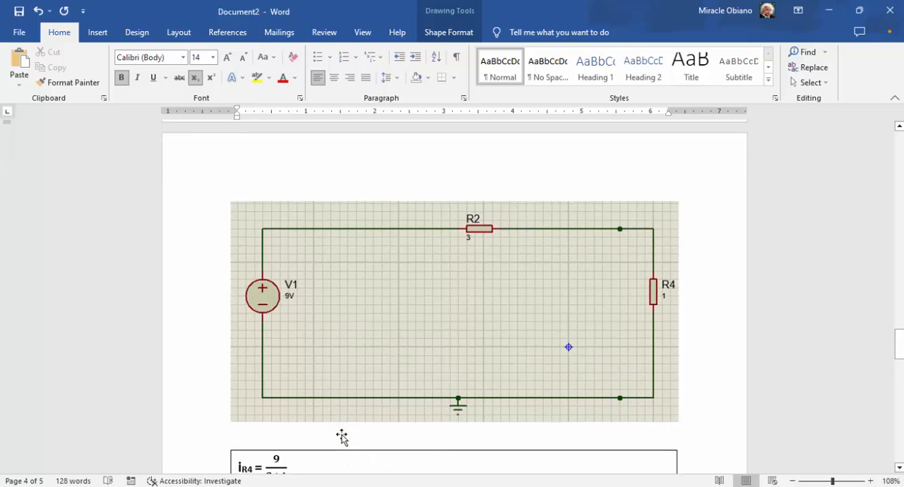
{"action": "scroll", "coordinate": [310, 433], "scroll_direction": "down", "scroll_amount": 1}
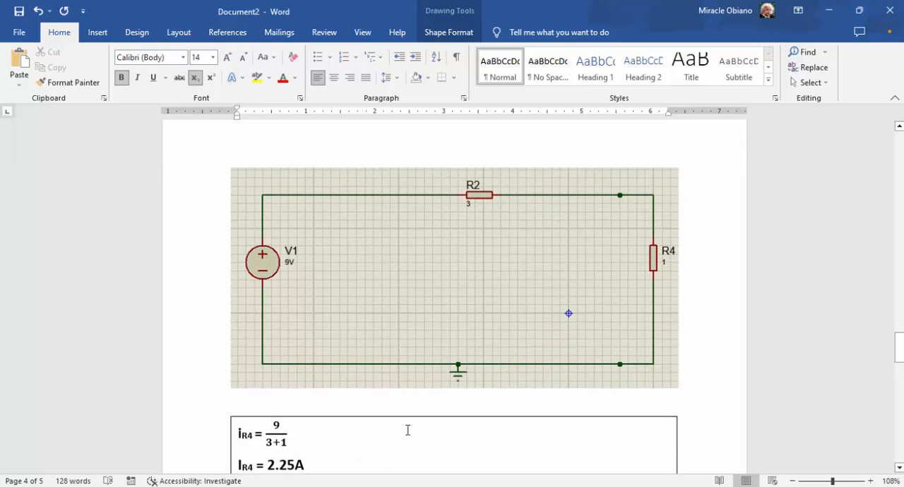
{"action": "scroll", "coordinate": [408, 430], "scroll_direction": "down", "scroll_amount": 2}
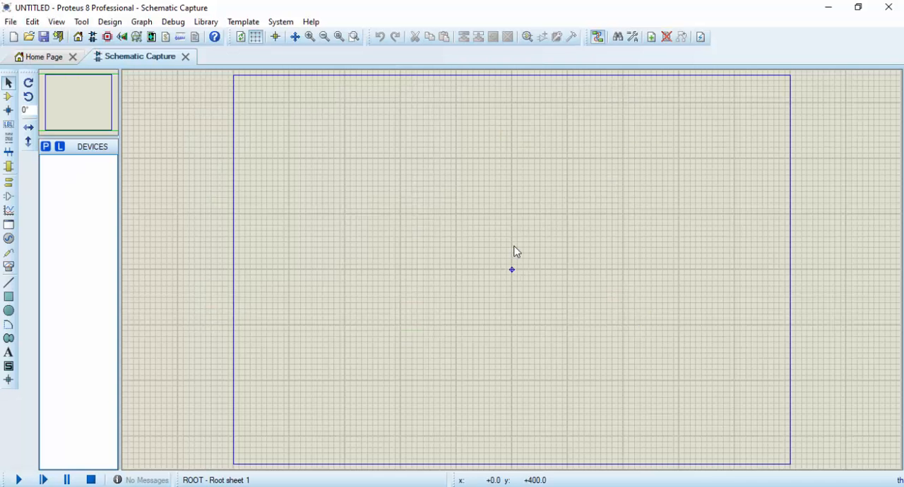
Switch to Proteus and search the device library for "vsource"
{"action": "left_click", "coordinate": [310, 36]}
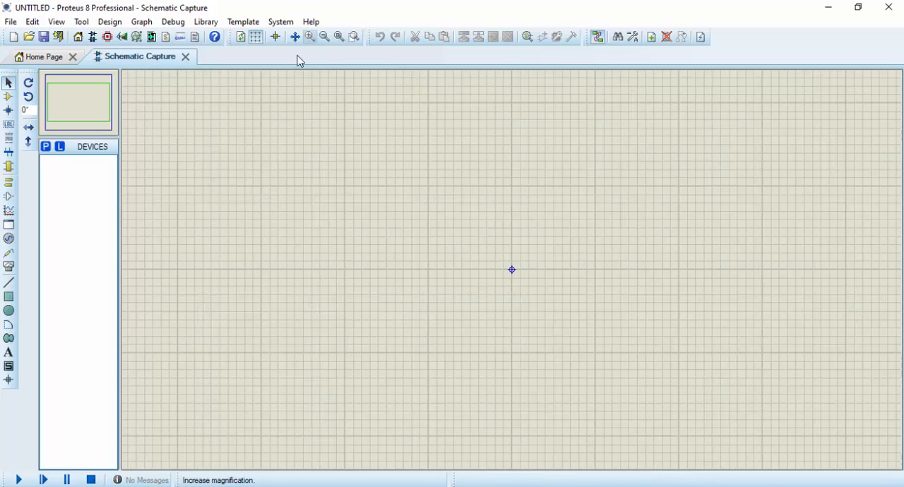
{"action": "left_click", "coordinate": [45, 149]}
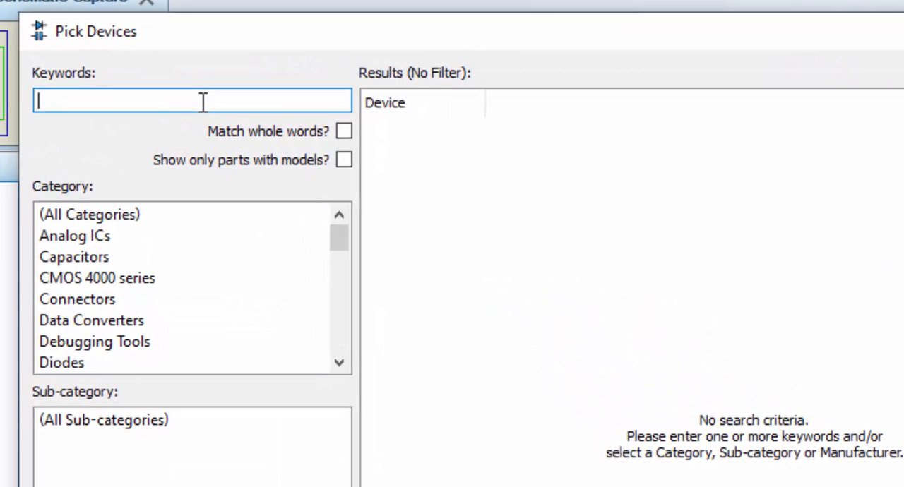
{"action": "type", "text": "vsourec"}
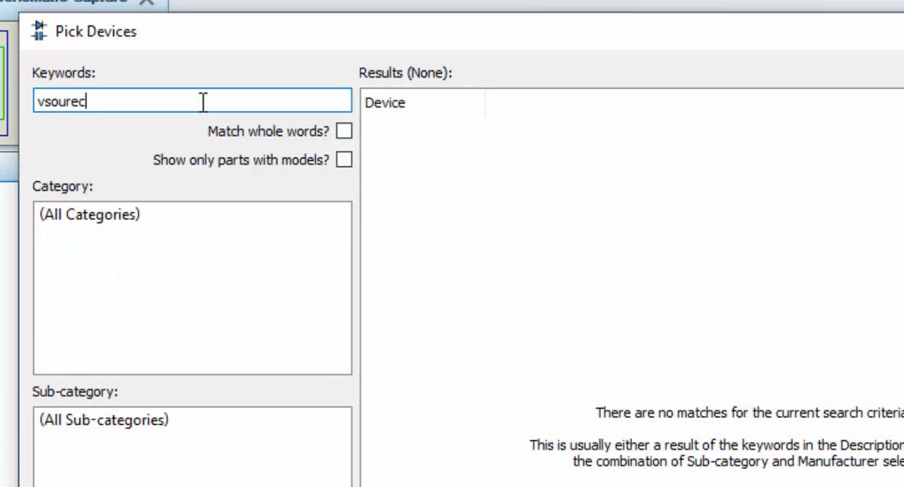
{"action": "key", "text": "BackSpace"}
{"action": "key", "text": "BackSpace"}
{"action": "type", "text": "ce"}
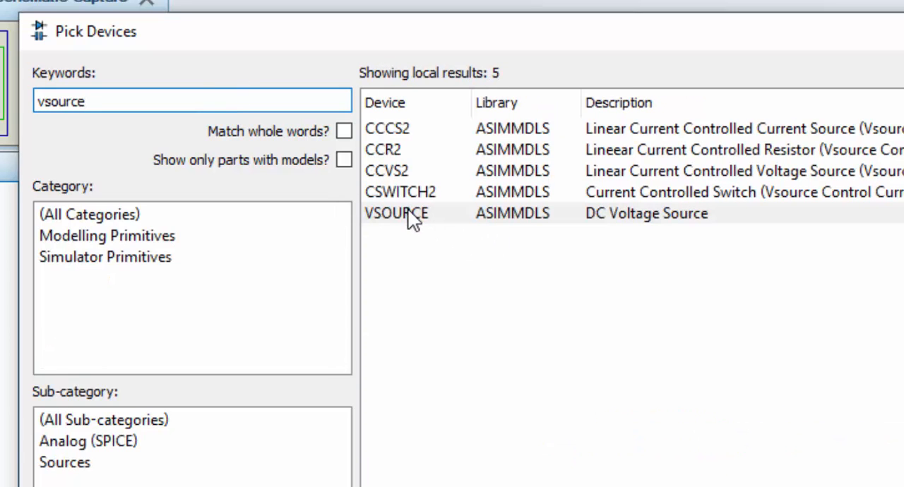
Search the device library for "dc source" and add VSOURCE and CSOURCE to the project's devices
{"action": "left_click_drag", "start_coordinate": [105, 96], "coordinate": [29, 106]}
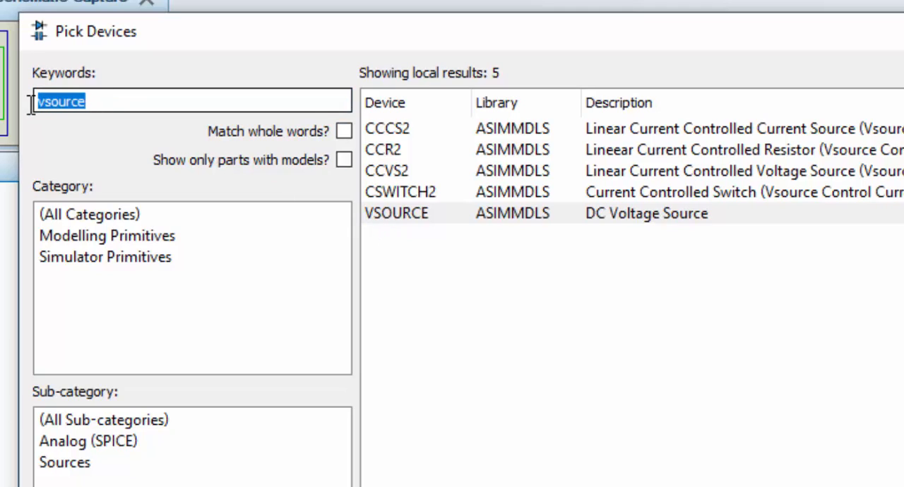
{"action": "type", "text": "dc sour"}
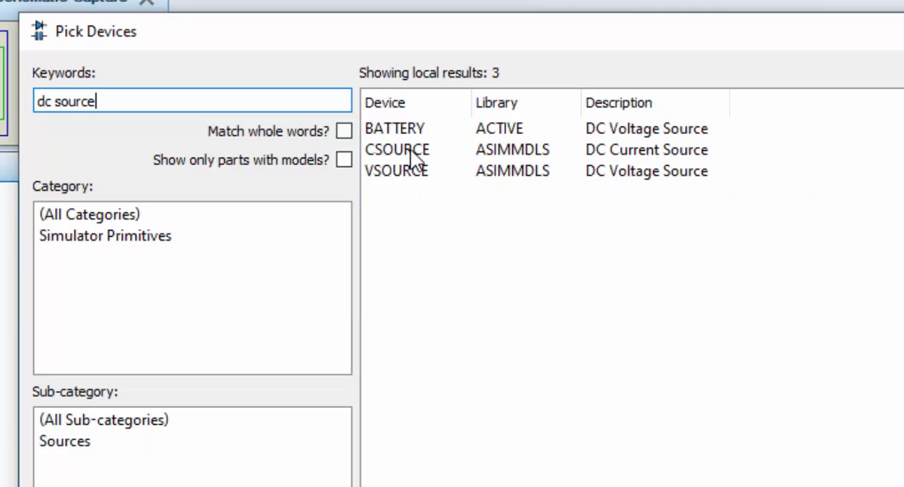
{"action": "left_click", "coordinate": [410, 172]}
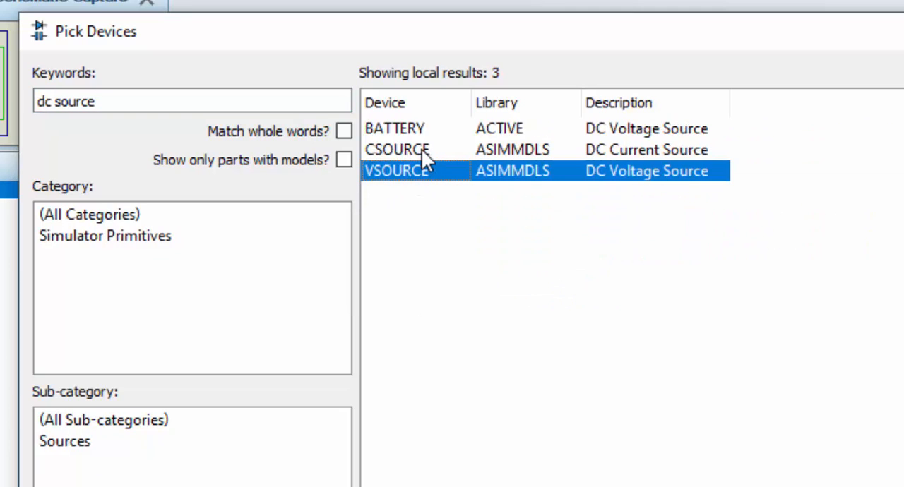
{"action": "left_click", "coordinate": [422, 150]}
Search the device library for "resistor", add the analog RESISTOR primitive to the devices, and finish picking parts
{"action": "left_click", "coordinate": [106, 101]}
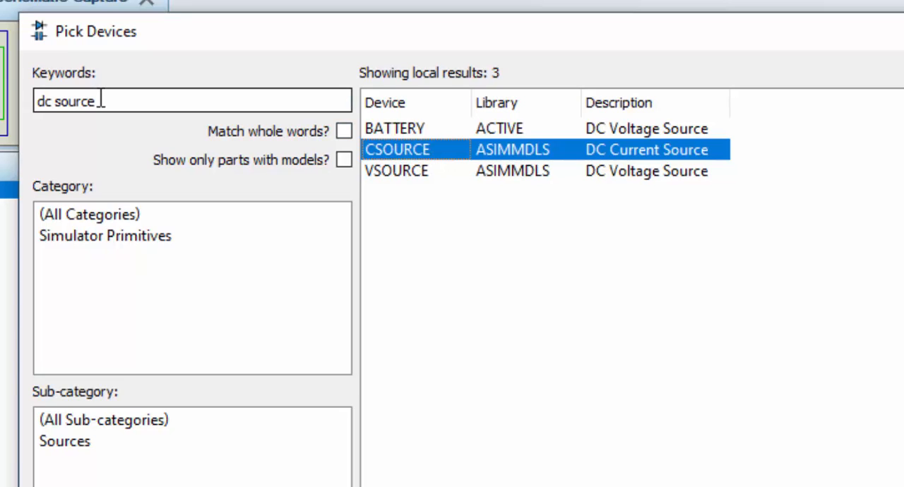
{"action": "left_click_drag", "start_coordinate": [106, 101], "coordinate": [29, 100]}
{"action": "type", "text": "re"}
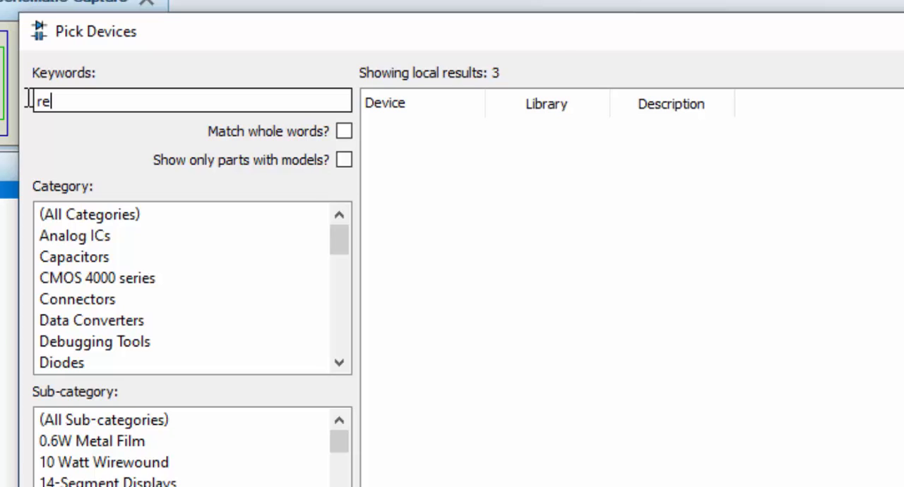
{"action": "type", "text": "sistor"}
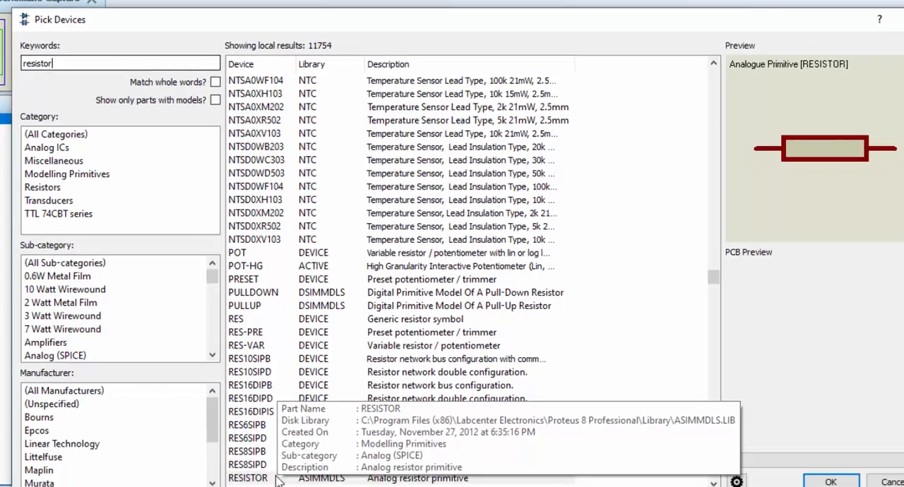
{"action": "left_click", "coordinate": [276, 477]}
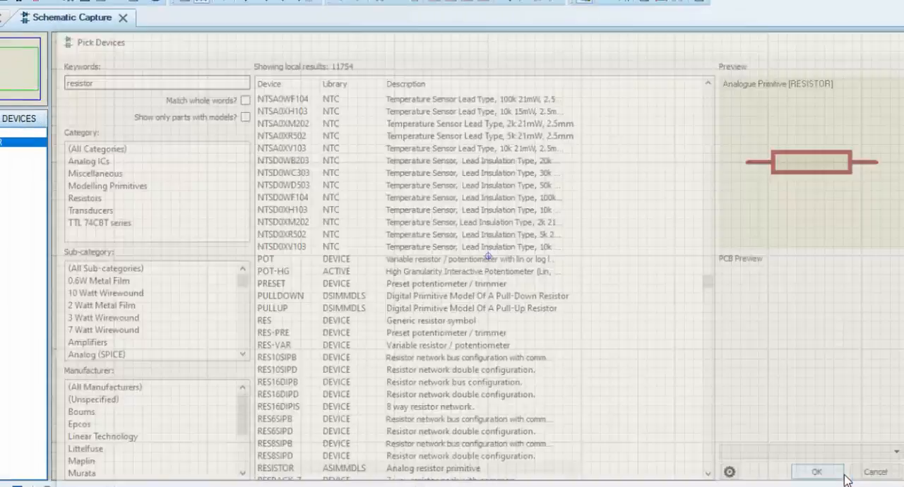
{"action": "left_click", "coordinate": [830, 481]}
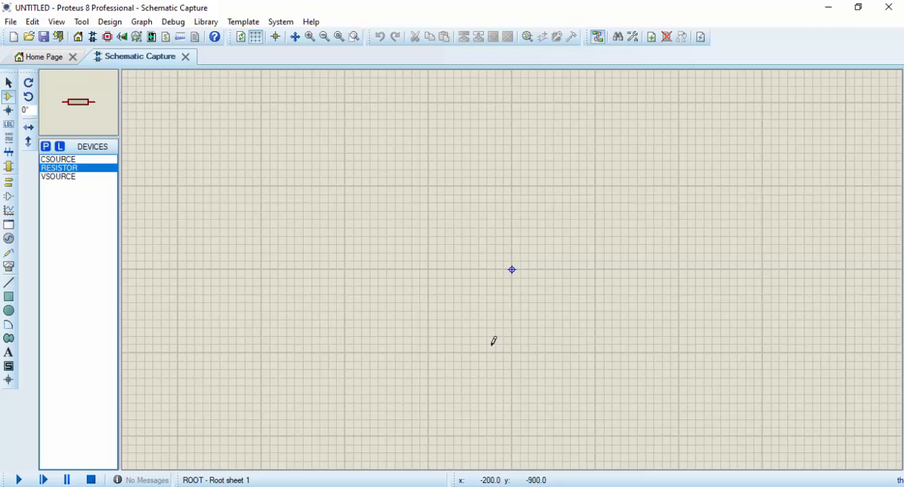
Place a VSOURCE voltage source in the left part of the schematic
{"action": "left_click", "coordinate": [59, 178]}
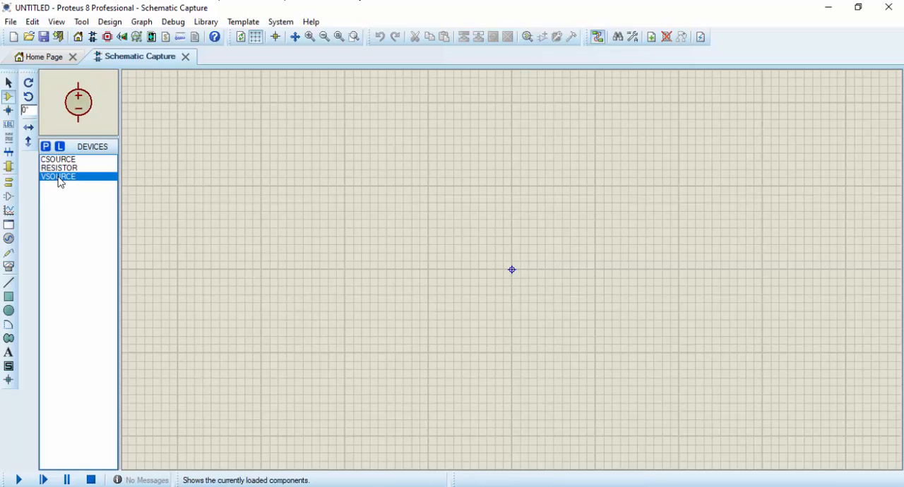
{"action": "left_click", "coordinate": [241, 233]}
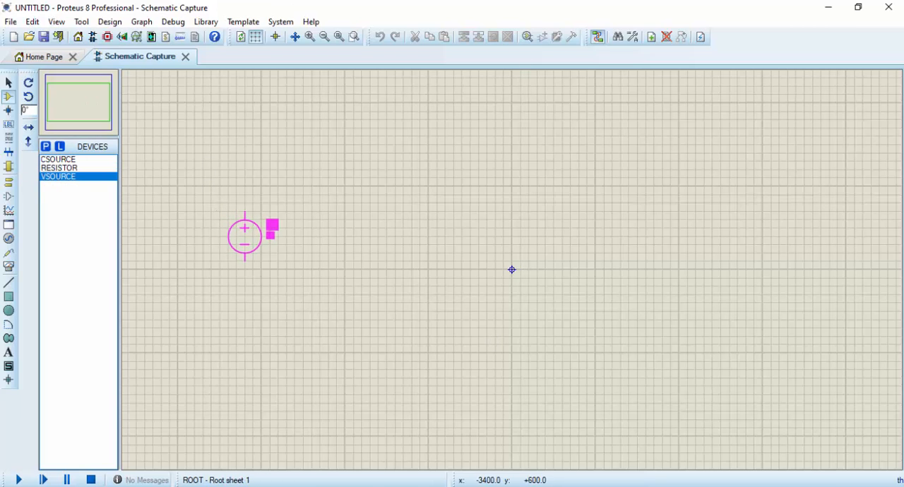
{"action": "left_click", "coordinate": [245, 236]}
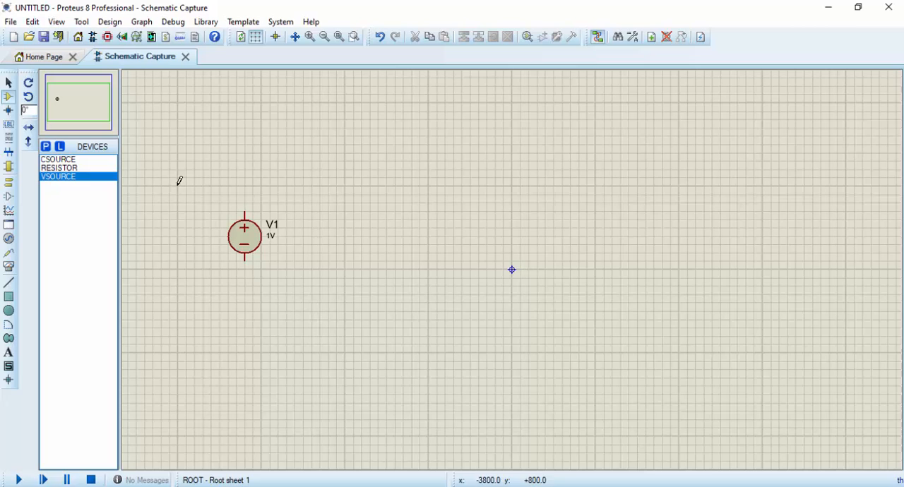
Place a CSOURCE current source to the right of V1, level with it, and Y-mirror it so its arrow points up
{"action": "left_click", "coordinate": [59, 160]}
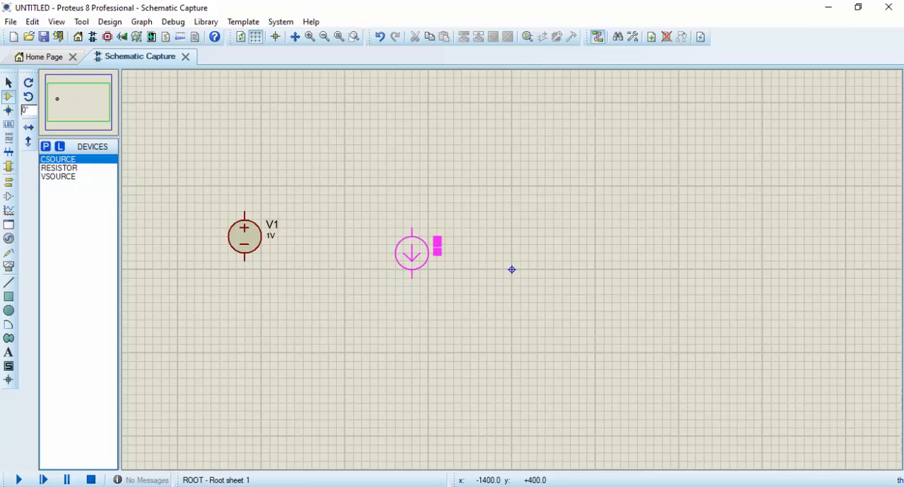
{"action": "left_click", "coordinate": [412, 236]}
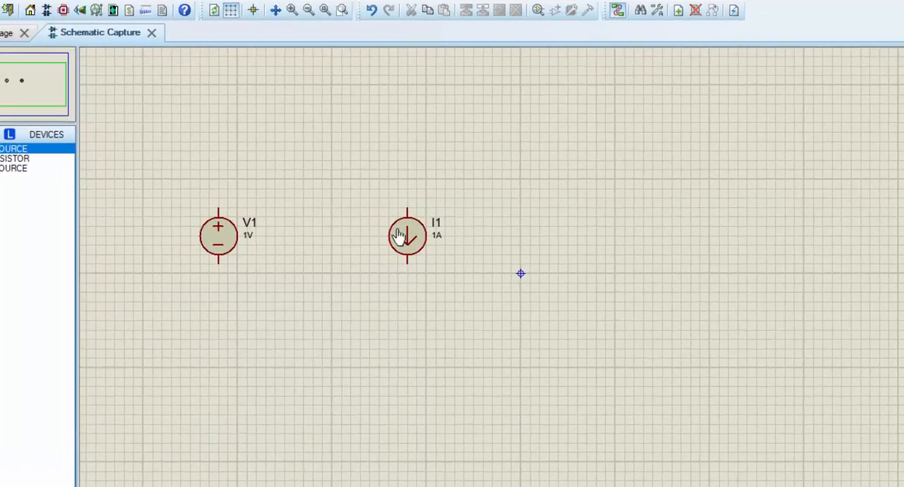
{"action": "right_click", "coordinate": [413, 236]}
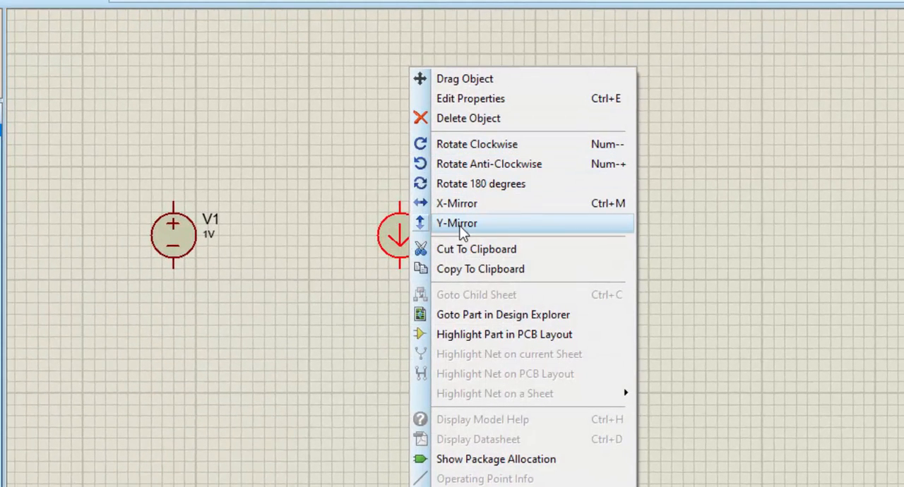
{"action": "left_click", "coordinate": [461, 225]}
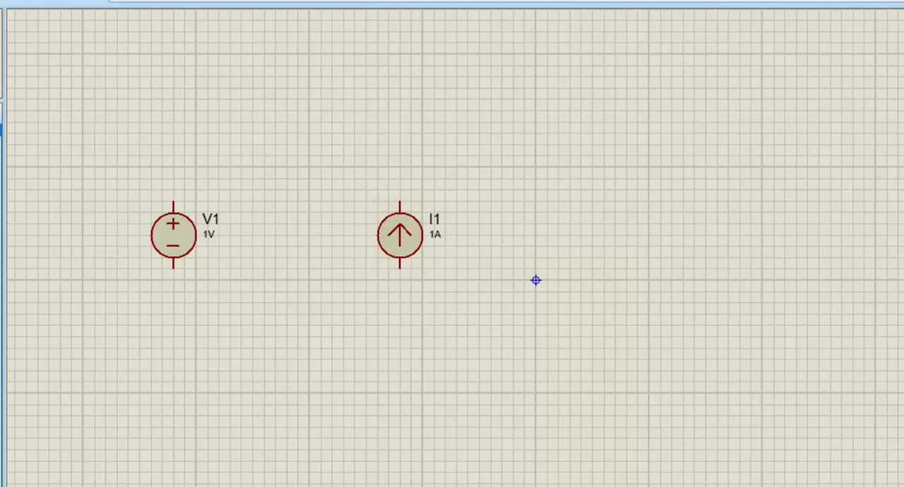
Place four resistors: R1 above and between the sources, R2 level with R1 beyond I1, and R3 and R4 right of I1
{"action": "left_click", "coordinate": [292, 139]}
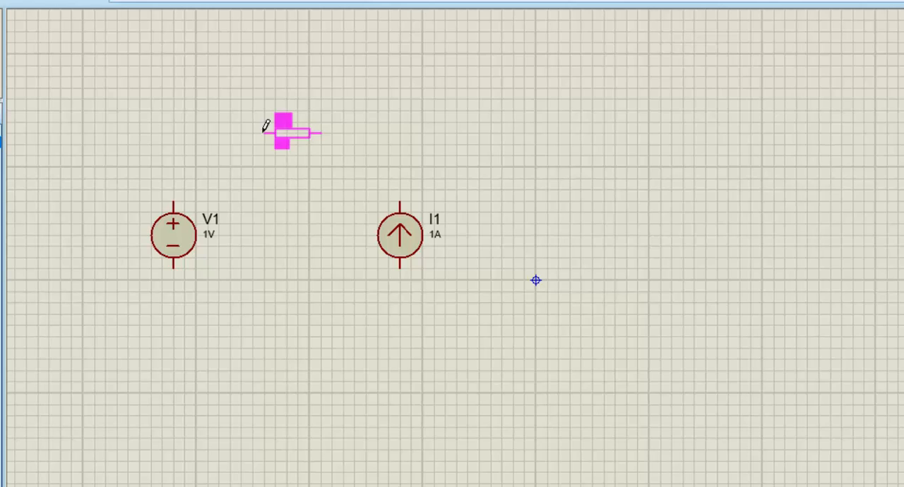
{"action": "left_click", "coordinate": [267, 125]}
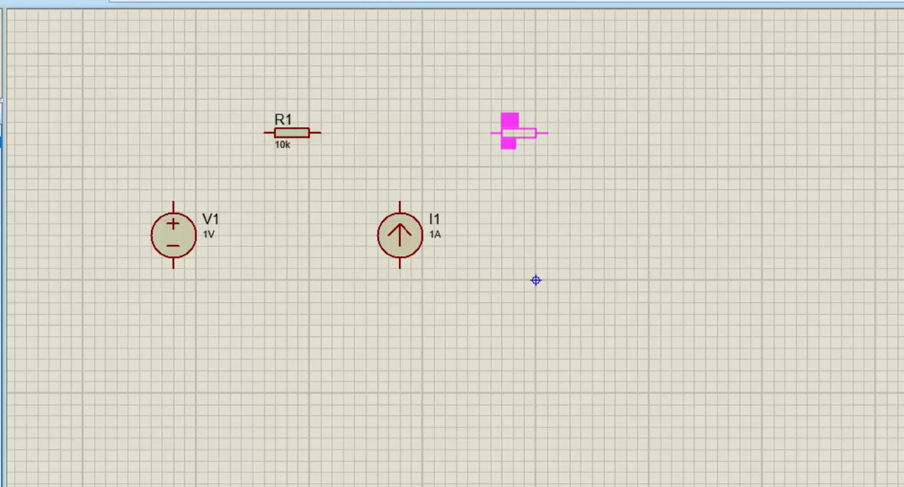
{"action": "left_click", "coordinate": [496, 127]}
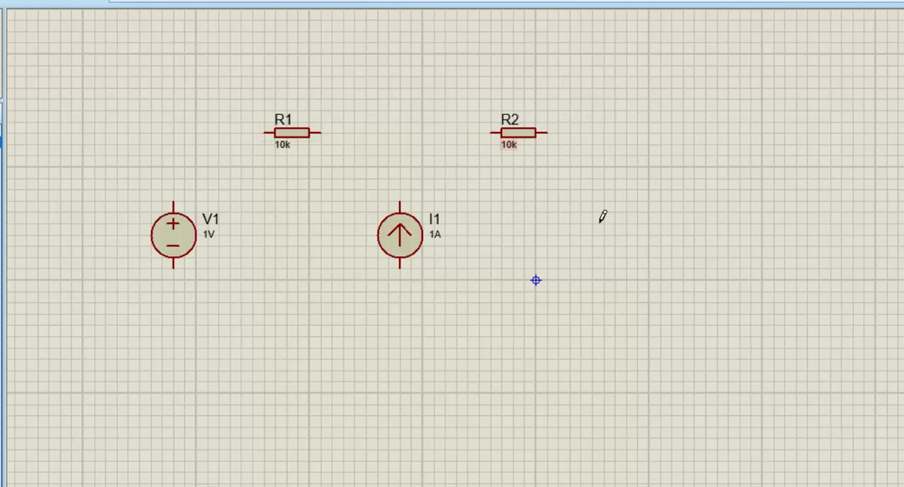
{"action": "left_click", "coordinate": [639, 234]}
{"action": "left_click", "coordinate": [664, 235]}
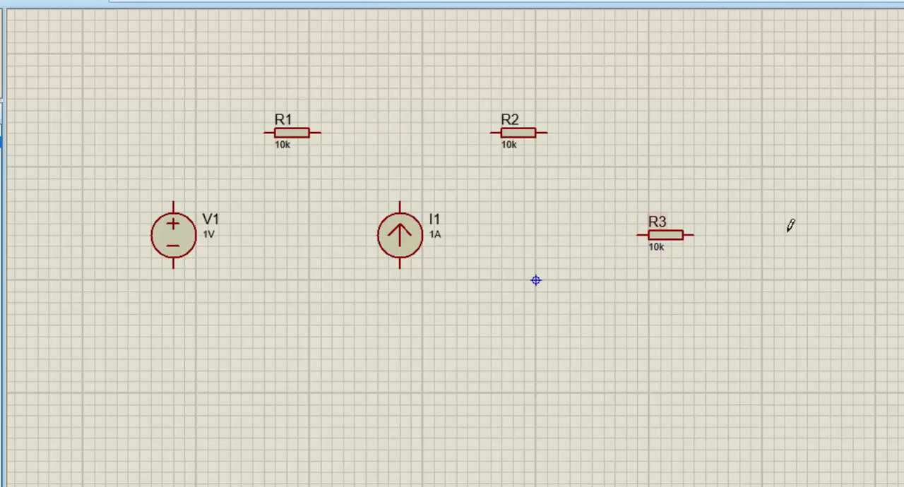
{"action": "left_click", "coordinate": [833, 238]}
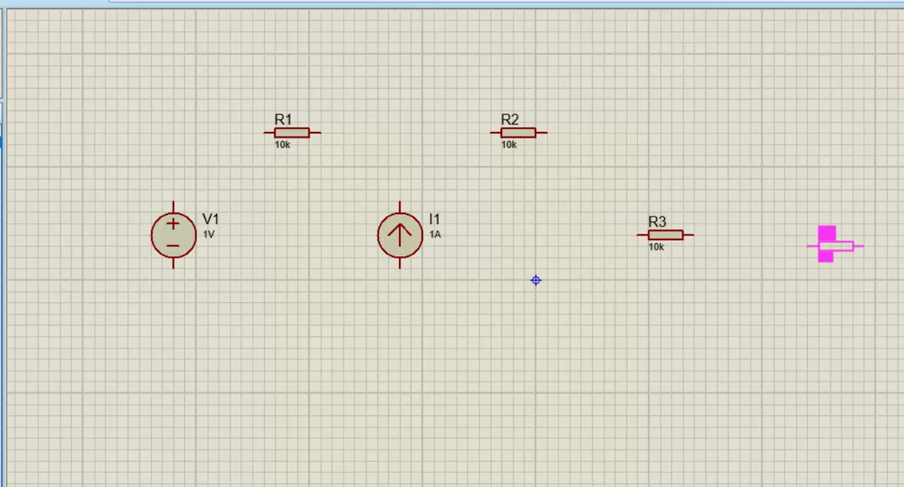
{"action": "left_click", "coordinate": [824, 235]}
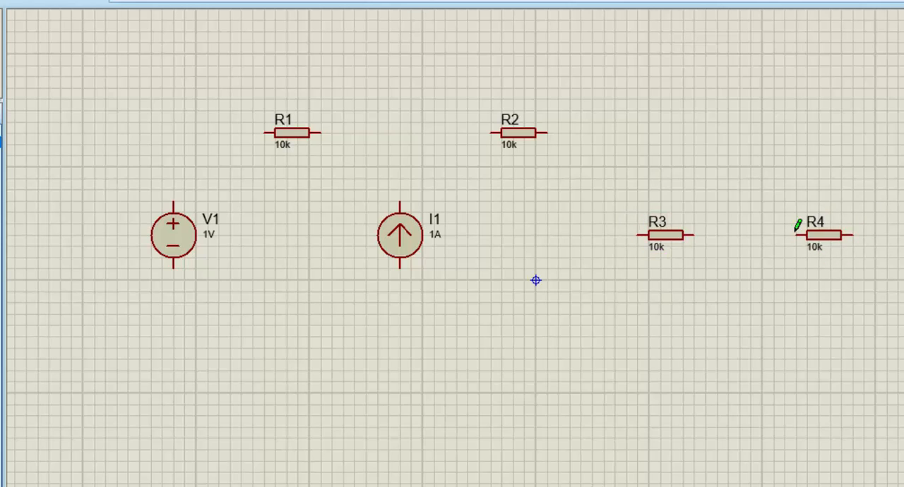
Rotate resistors R3 and R4 anti-clockwise so both stand vertically
{"action": "right_click", "coordinate": [676, 235]}
{"action": "left_click", "coordinate": [747, 164]}
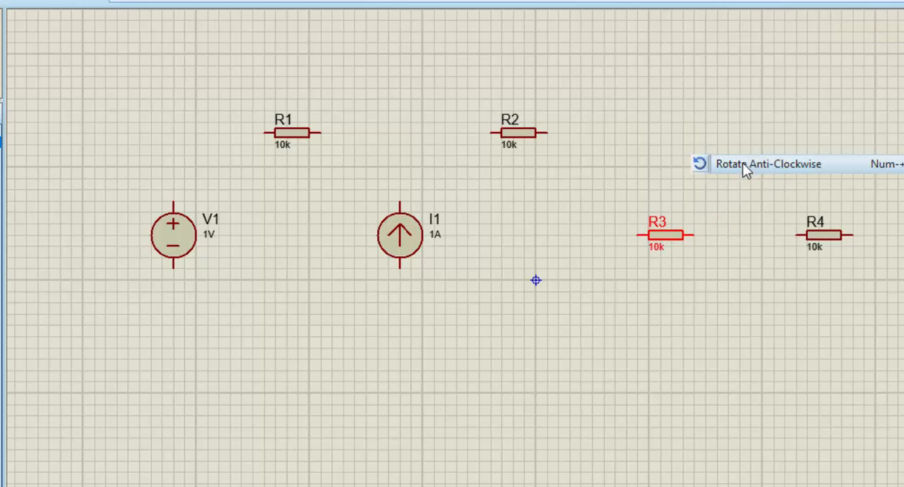
{"action": "right_click", "coordinate": [825, 238]}
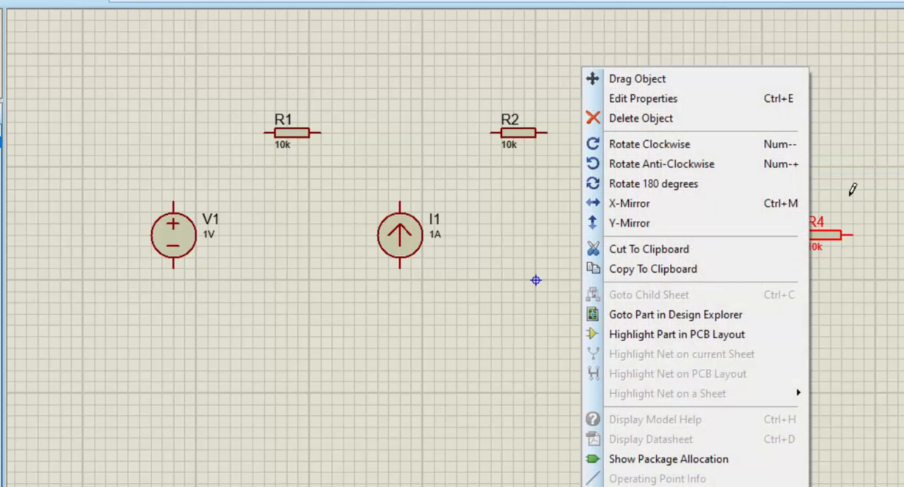
{"action": "left_click", "coordinate": [668, 168]}
Shift R3 and R4 slightly to the left, keeping them level with each other, and clear the selection
{"action": "left_click", "coordinate": [671, 253]}
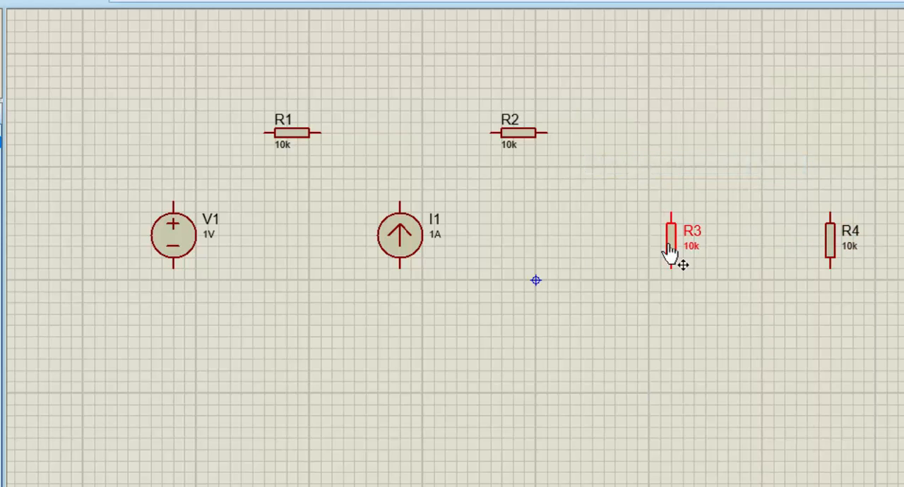
{"action": "left_click_drag", "start_coordinate": [672, 252], "coordinate": [649, 252]}
{"action": "left_click", "coordinate": [829, 253]}
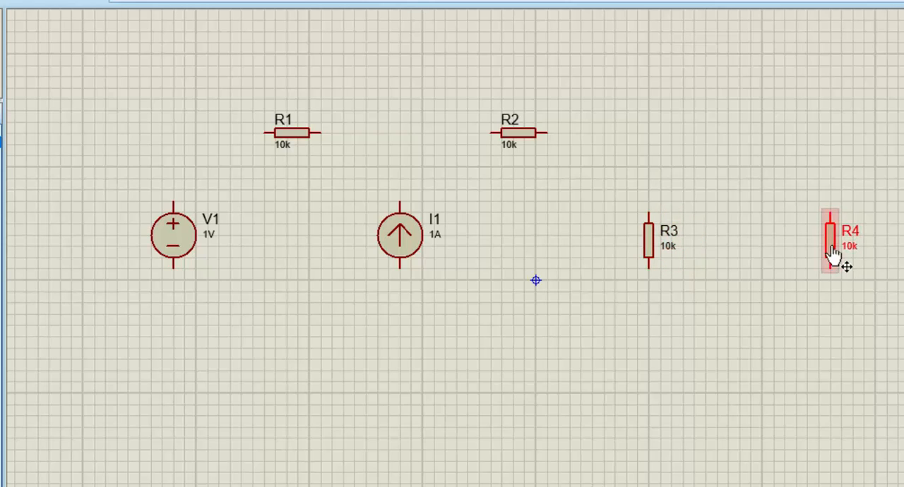
{"action": "left_click_drag", "start_coordinate": [829, 253], "coordinate": [819, 253]}
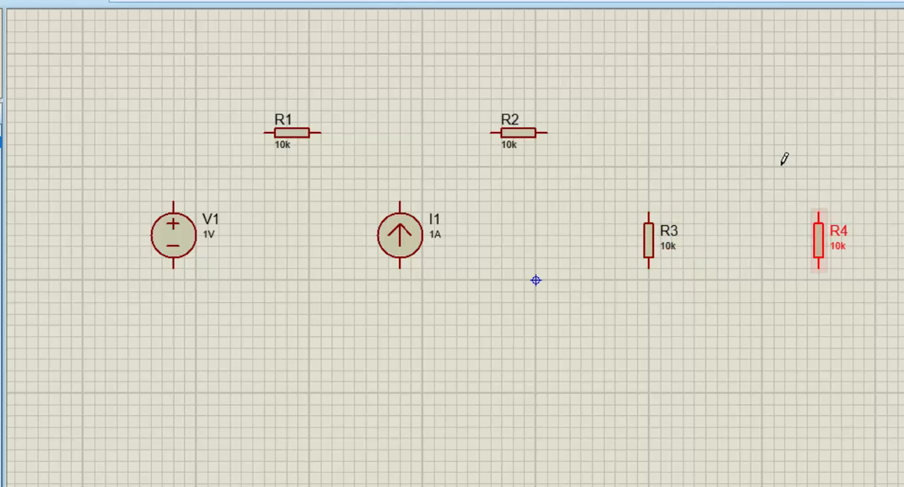
{"action": "left_click", "coordinate": [781, 165]}
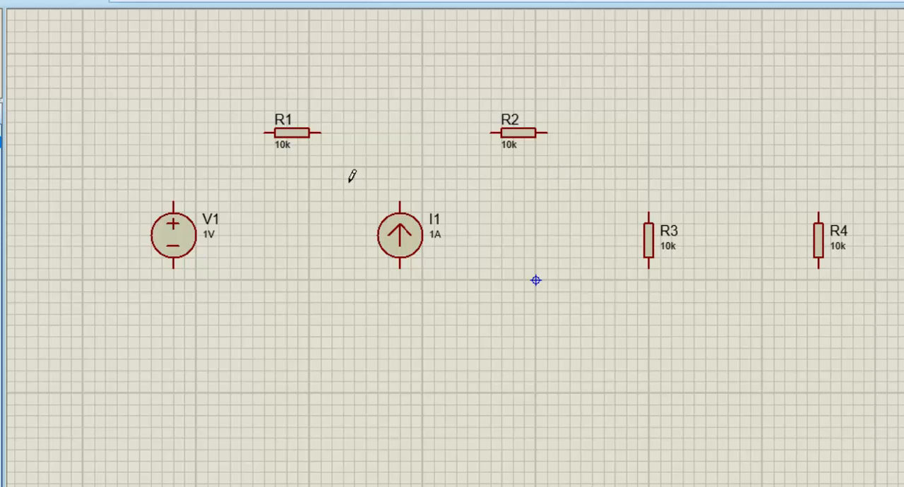
Wire V1's positive terminal to R1, connect R1 in series to R2, and run R2's free end to the upper pin of R4
{"action": "left_click", "coordinate": [267, 133]}
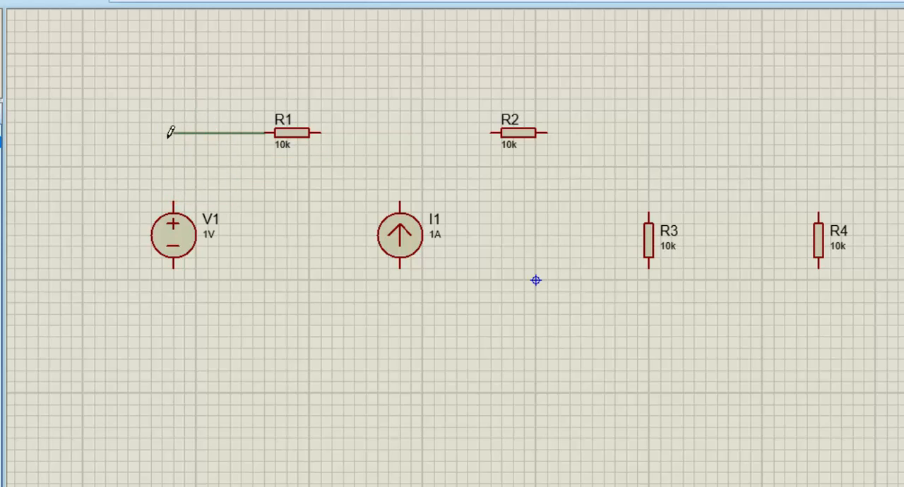
{"action": "left_click", "coordinate": [175, 201]}
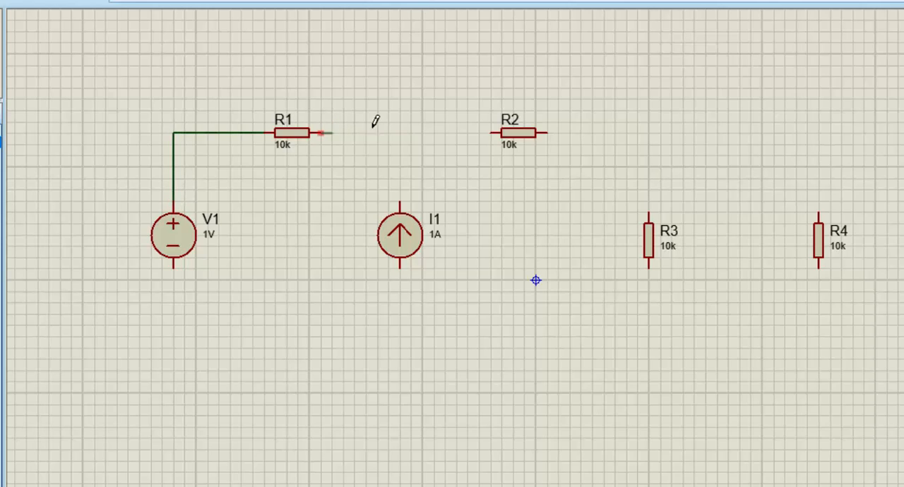
{"action": "left_click", "coordinate": [493, 132]}
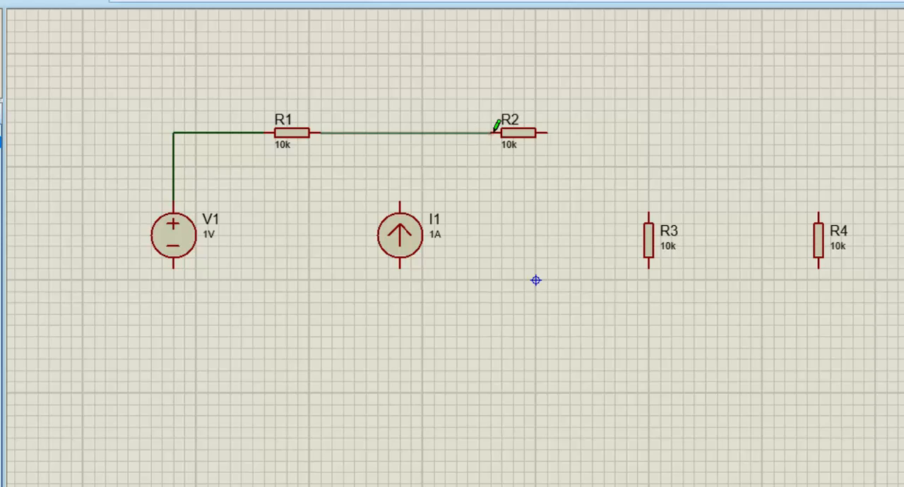
{"action": "left_click", "coordinate": [493, 132]}
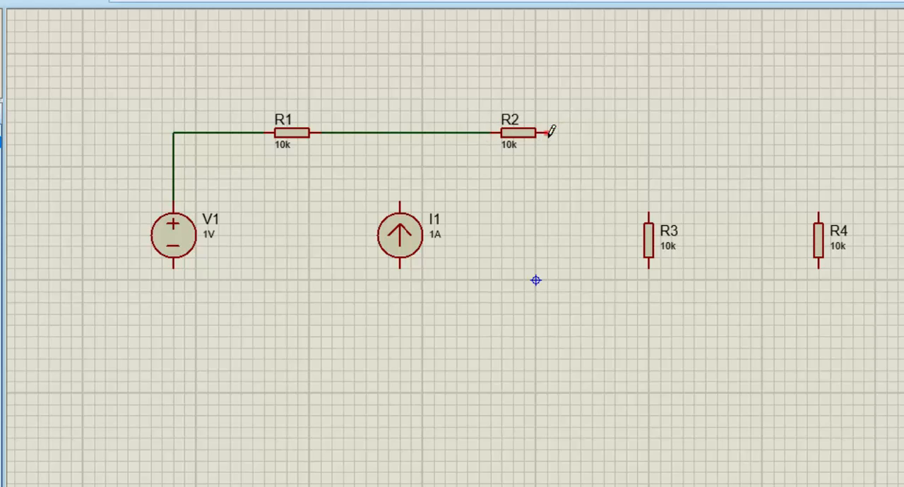
{"action": "left_click", "coordinate": [548, 133]}
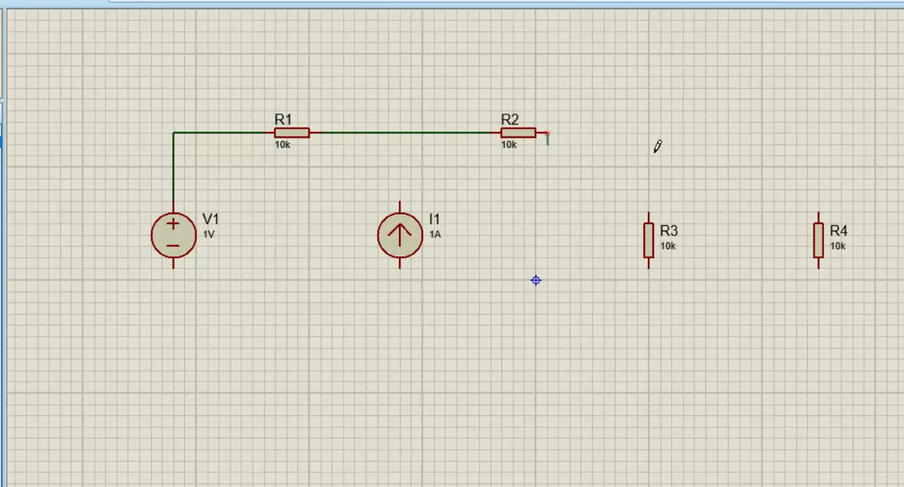
{"action": "left_click", "coordinate": [818, 214]}
Wire the upper pins of R3 and I1 straight up to the top wire
{"action": "left_click", "coordinate": [650, 213]}
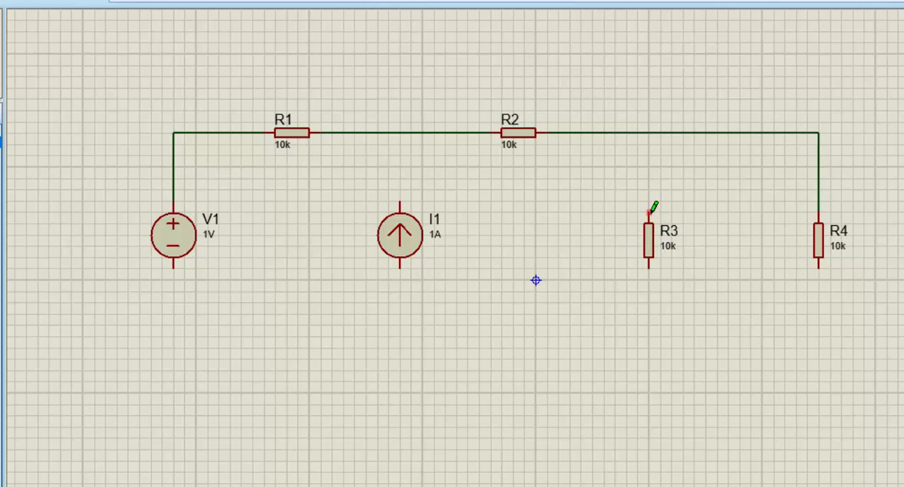
{"action": "left_click", "coordinate": [648, 133]}
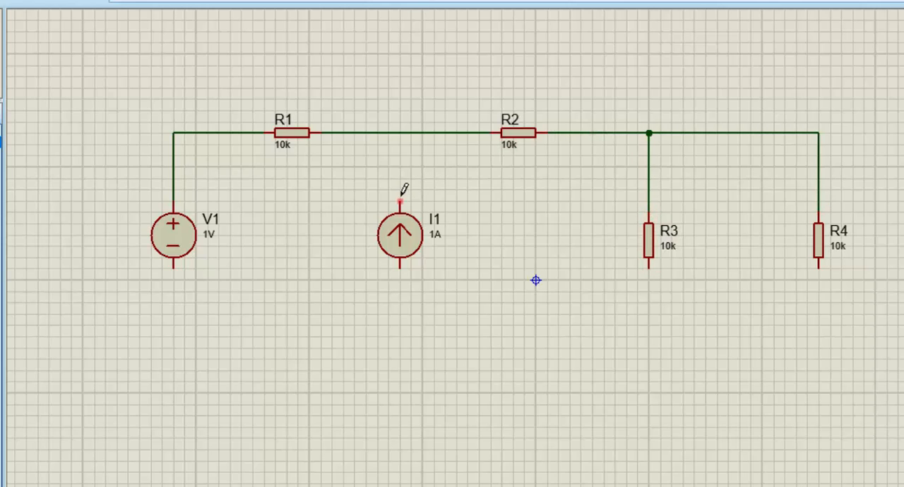
{"action": "left_click", "coordinate": [400, 202]}
{"action": "left_click", "coordinate": [400, 132]}
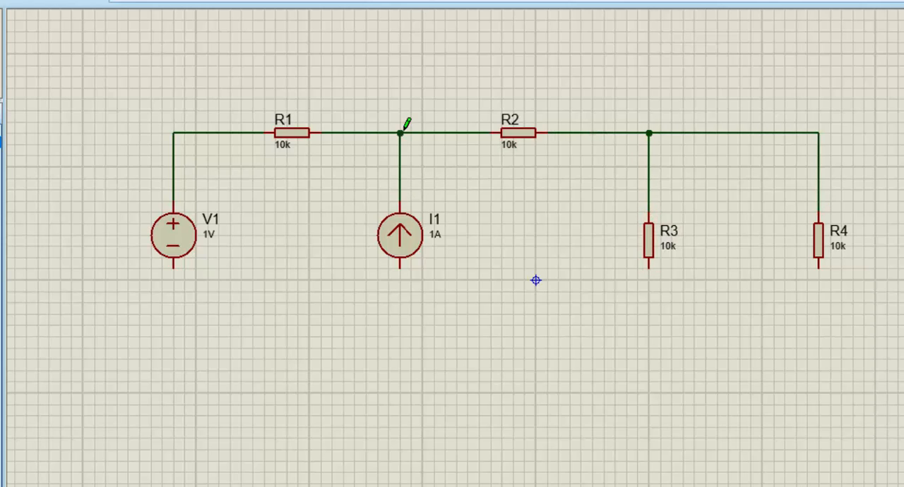
{"action": "left_click", "coordinate": [174, 267]}
{"action": "left_click", "coordinate": [173, 427]}
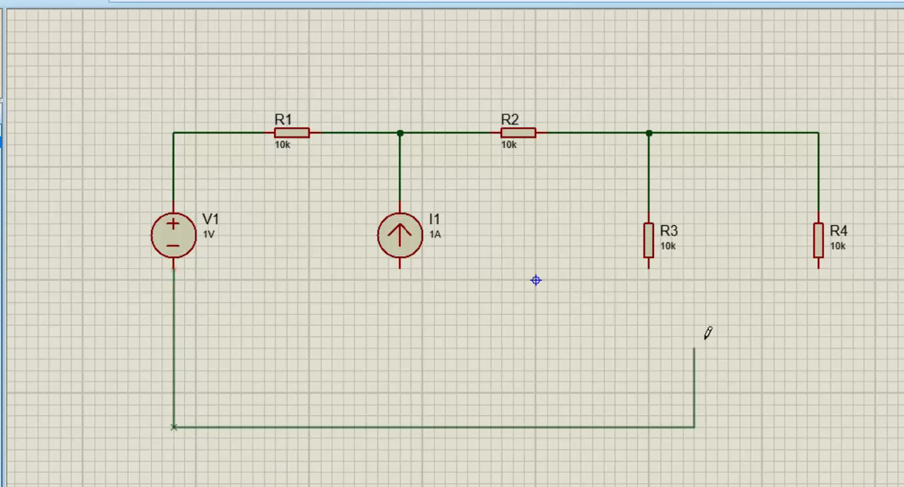
{"action": "right_click", "coordinate": [833, 273]}
Wire R4's lower pin down and across to V1's negative terminal, forming the bottom return wire
{"action": "left_click", "coordinate": [819, 269]}
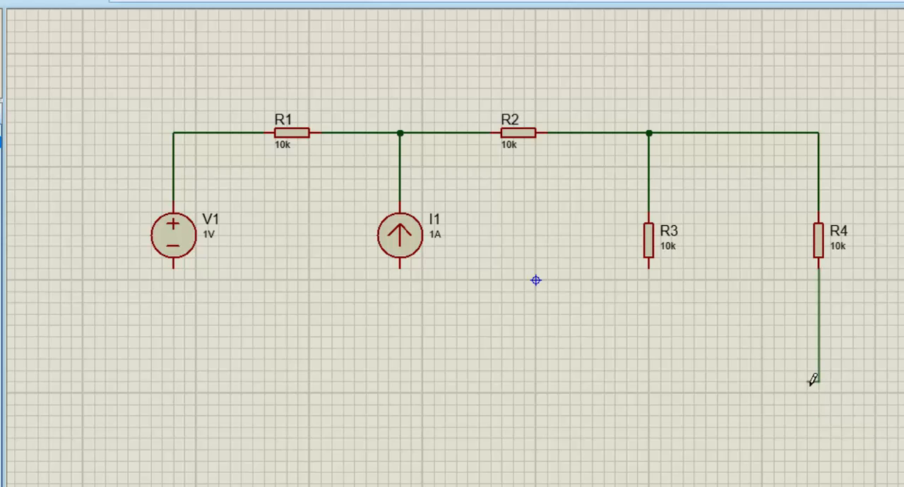
{"action": "left_click", "coordinate": [819, 393]}
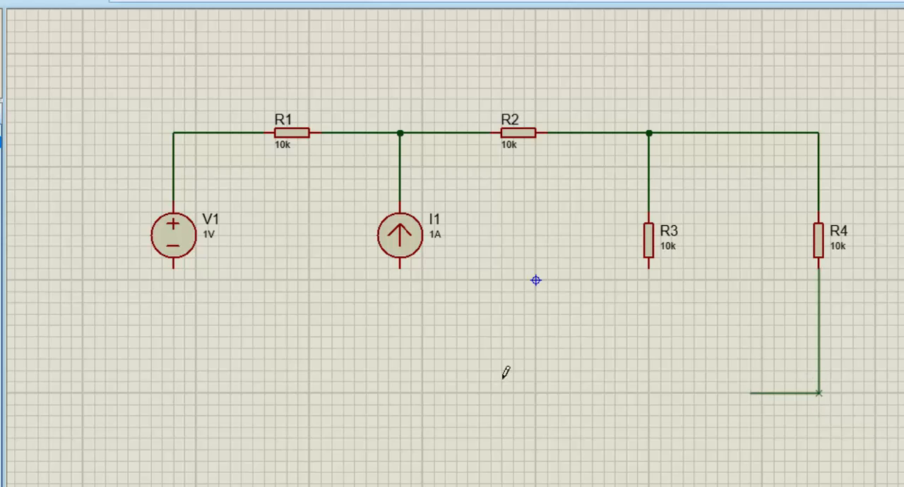
{"action": "left_click", "coordinate": [173, 262]}
Wire the lower pins of I1 and R3 straight down to the bottom wire
{"action": "left_click", "coordinate": [400, 266]}
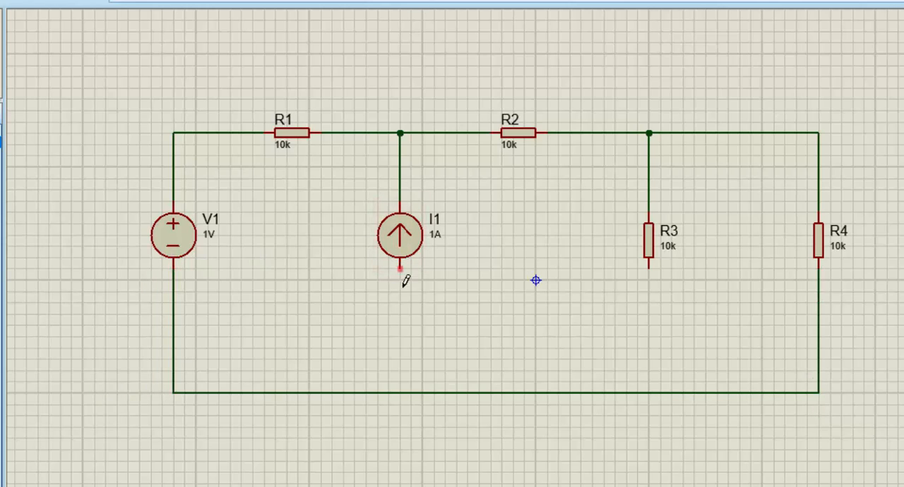
{"action": "left_click", "coordinate": [400, 392]}
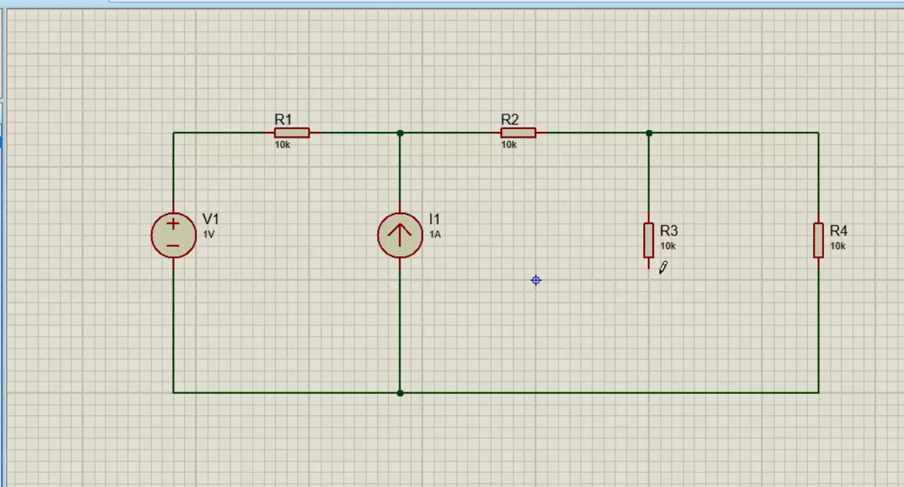
{"action": "left_click", "coordinate": [649, 266]}
{"action": "left_click", "coordinate": [649, 392]}
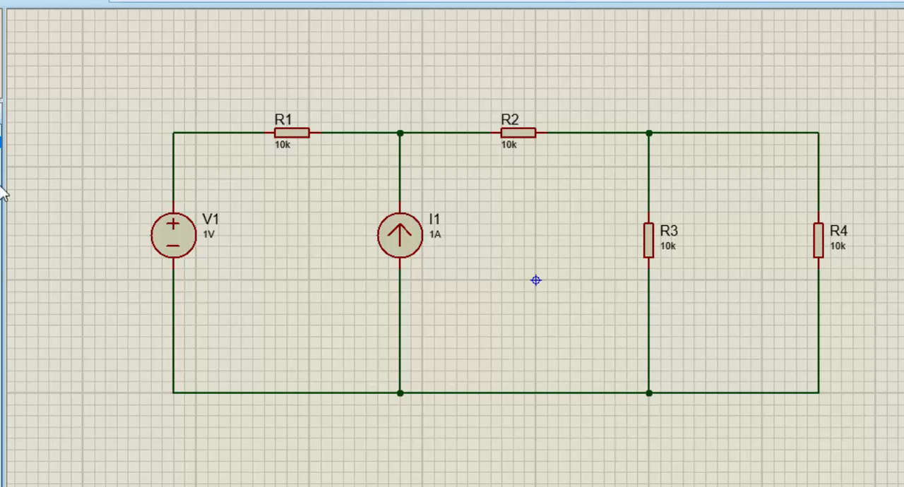
Set the value of V1 to 18V and the value of R1 to 6
{"action": "double_click", "coordinate": [209, 237]}
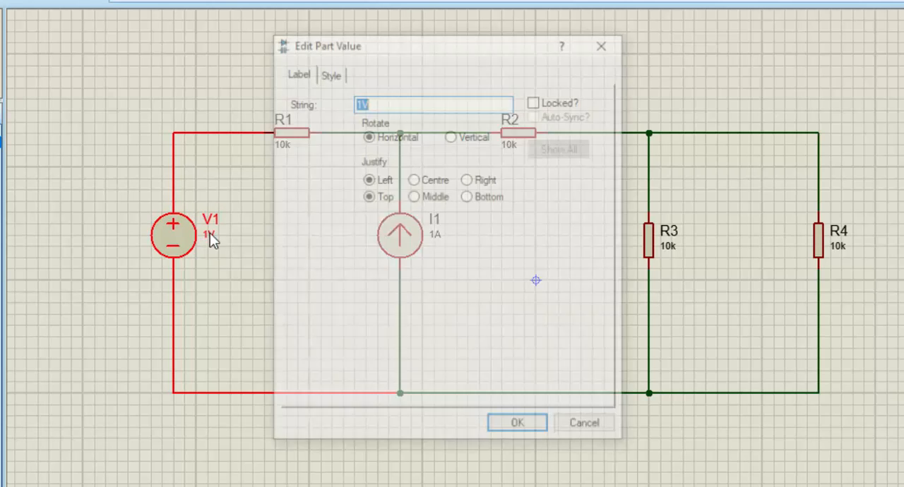
{"action": "type", "text": "1"}
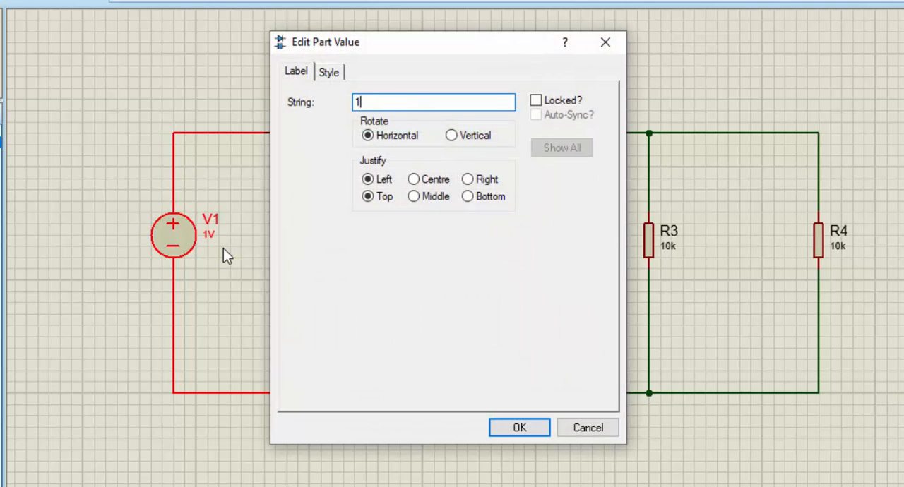
{"action": "type", "text": "8V"}
{"action": "key", "text": "Return"}
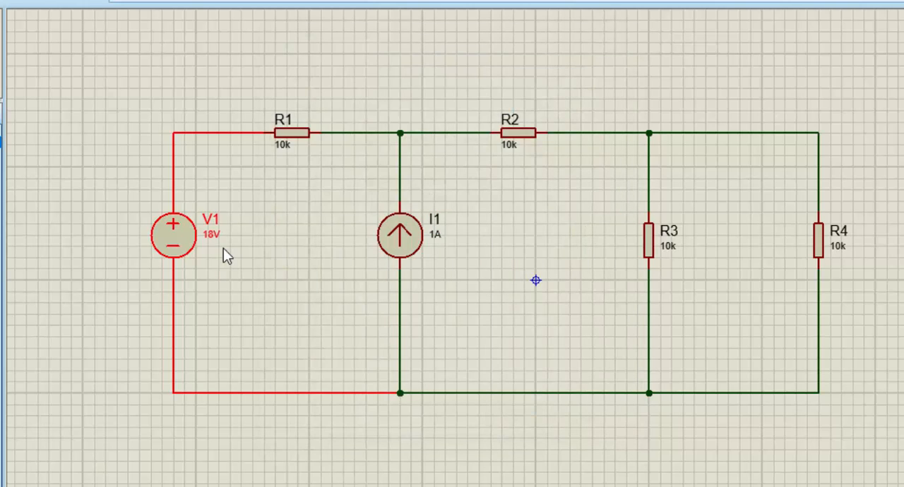
{"action": "double_click", "coordinate": [282, 145]}
{"action": "type", "text": "6"}
{"action": "key", "text": "Return"}
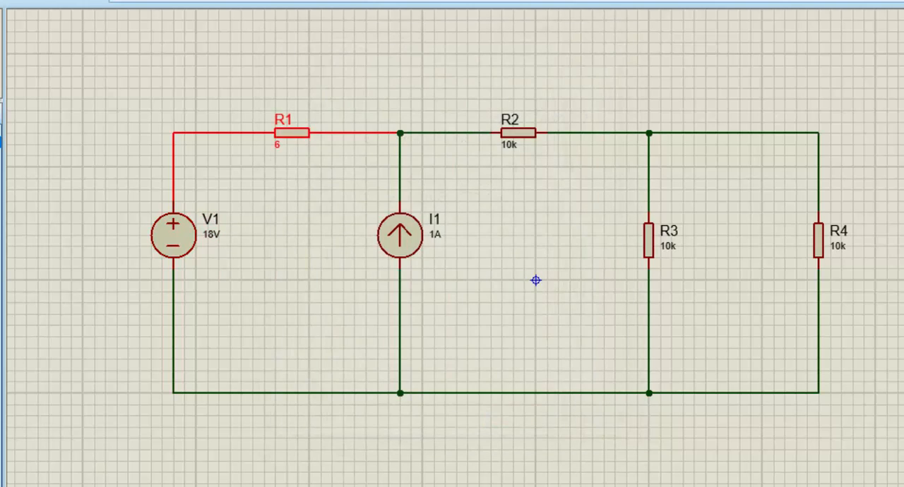
Set the value of I1 to 3A and the value of R2 to 6
{"action": "left_click", "coordinate": [435, 240]}
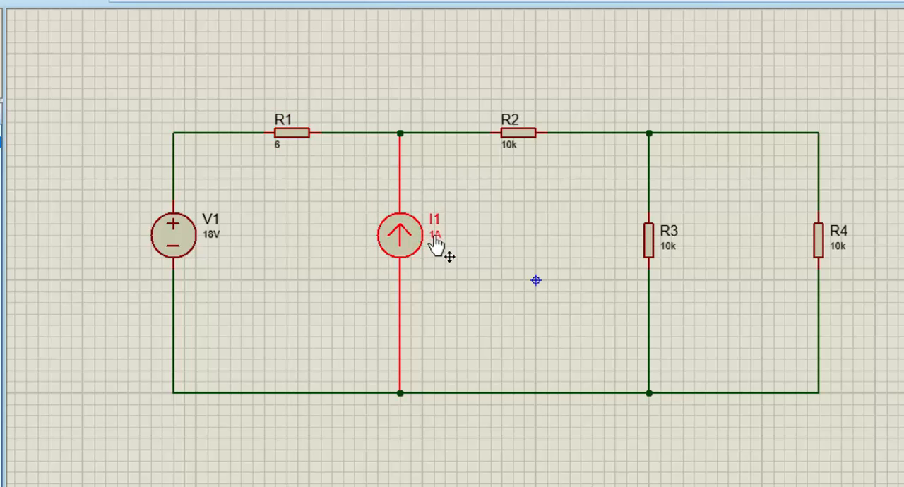
{"action": "double_click", "coordinate": [434, 235]}
{"action": "type", "text": "3A"}
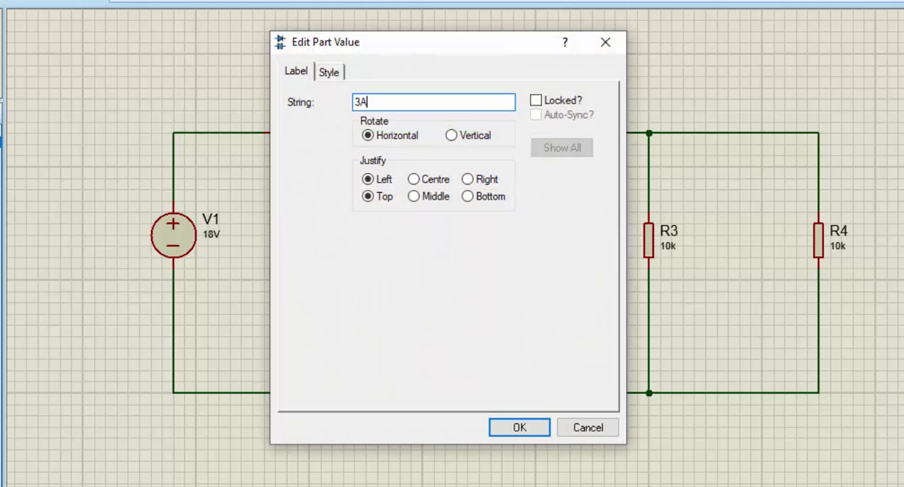
{"action": "key", "text": "Return"}
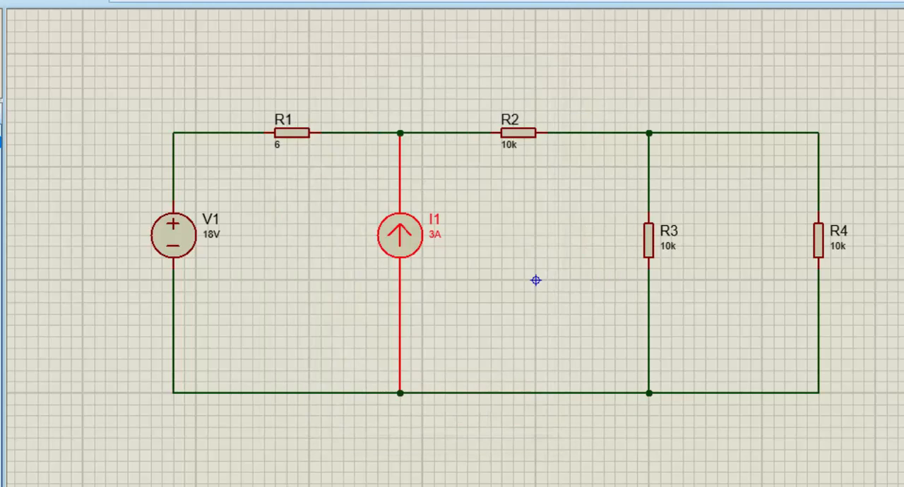
{"action": "left_click", "coordinate": [509, 147]}
{"action": "double_click", "coordinate": [509, 146]}
{"action": "type", "text": "6"}
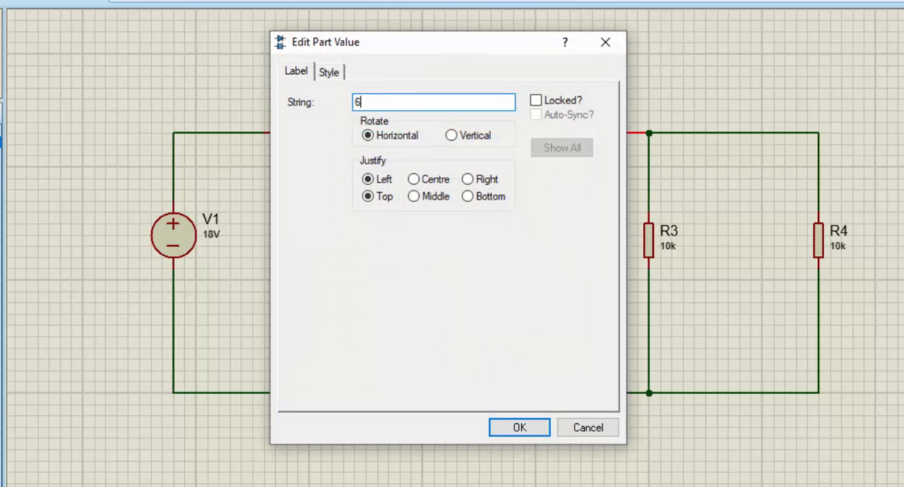
{"action": "key", "text": "Return"}
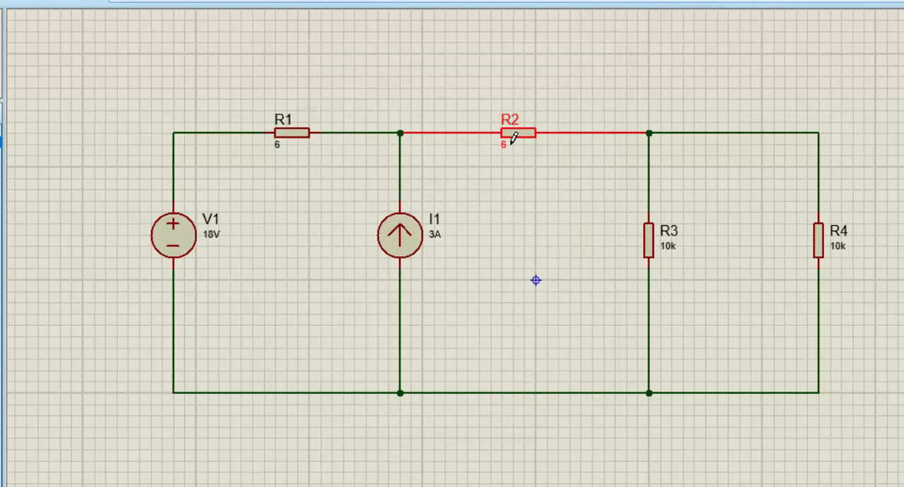
Set the value of R3 to 4 and the value of R4 to 1
{"action": "left_click", "coordinate": [666, 259]}
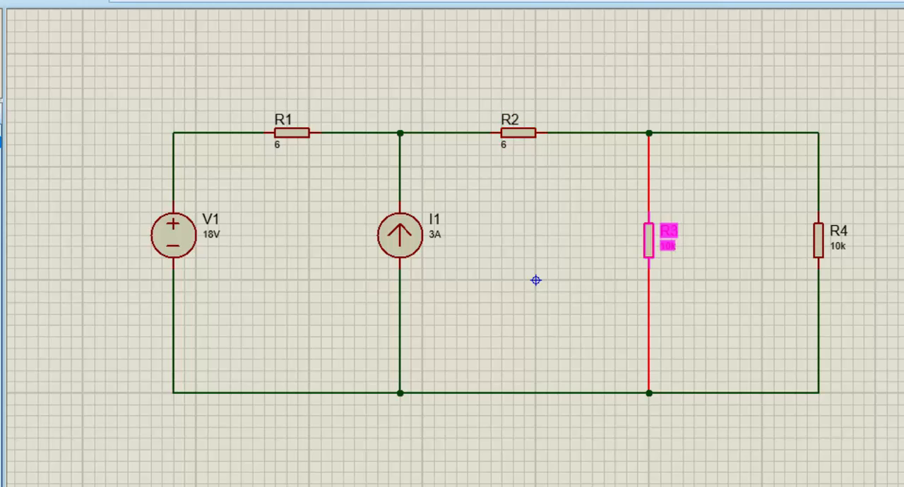
{"action": "double_click", "coordinate": [667, 257]}
{"action": "type", "text": "4"}
{"action": "key", "text": "Return"}
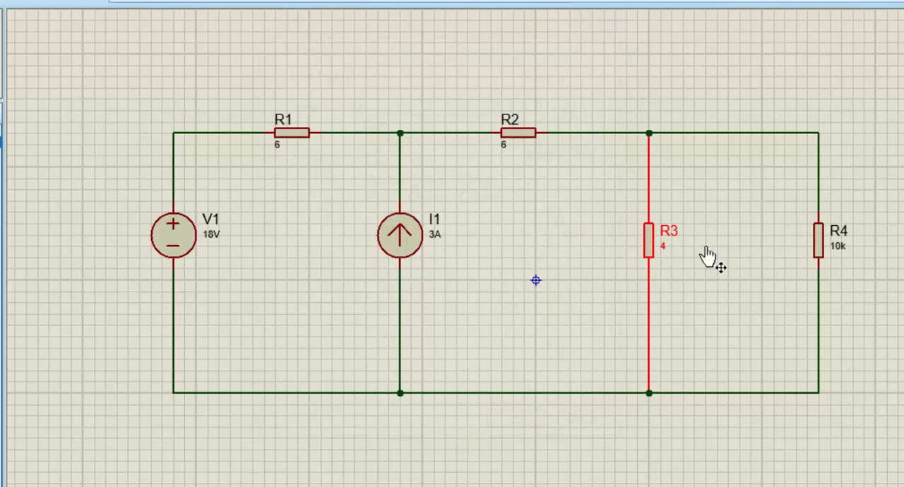
{"action": "left_click", "coordinate": [838, 249]}
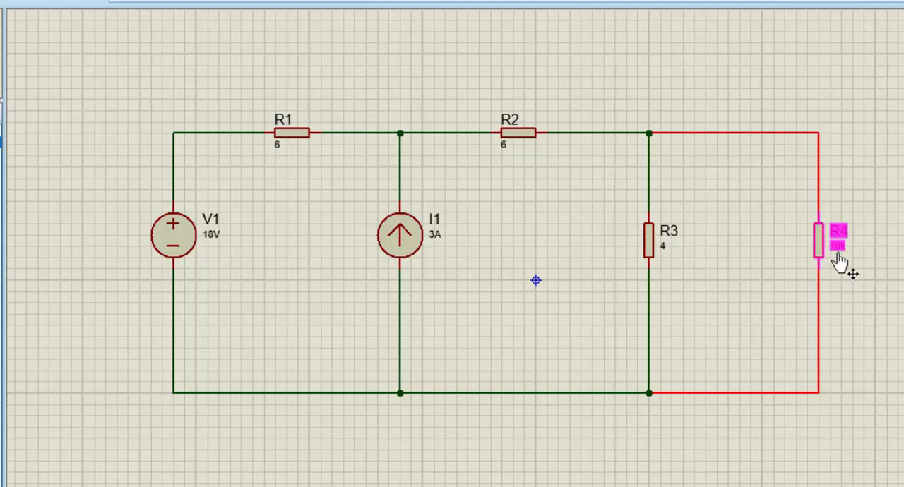
{"action": "double_click", "coordinate": [838, 249]}
{"action": "type", "text": "1"}
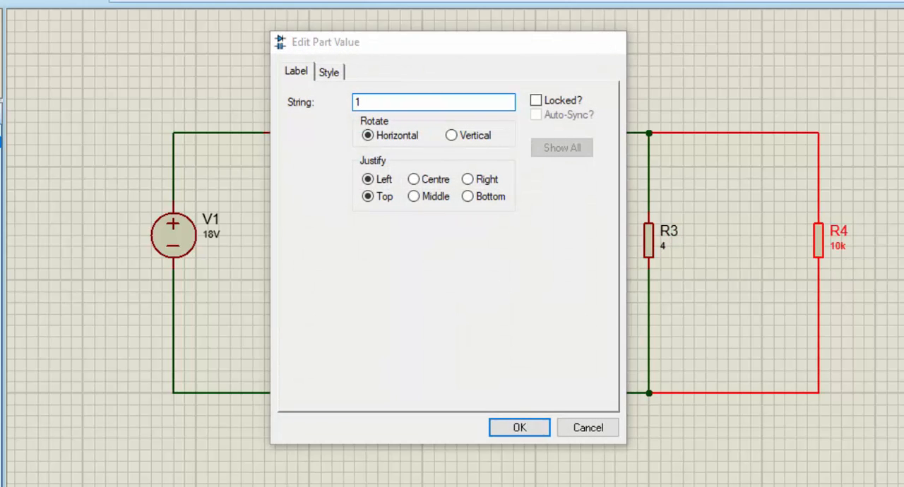
{"action": "key", "text": "Return"}
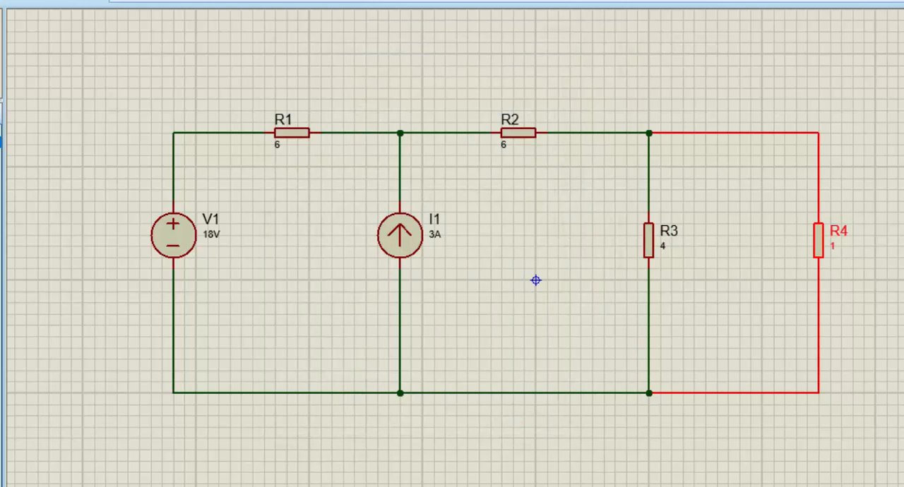
Clear the selection and attach a GROUND terminal to the bottom wire between I1 and R3
{"action": "left_click", "coordinate": [480, 422]}
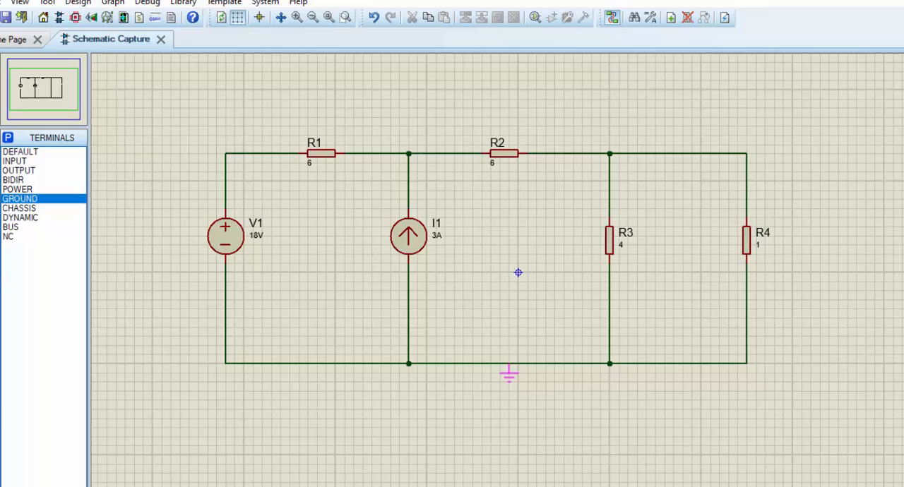
{"action": "left_click", "coordinate": [524, 393]}
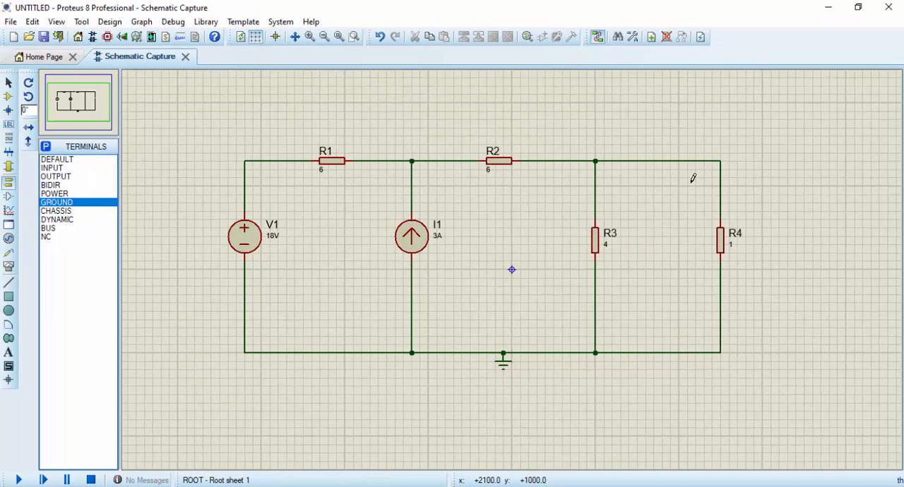
Insert a DC AMMETER in series in the top wire between R3 and R4
{"action": "left_click", "coordinate": [9, 267]}
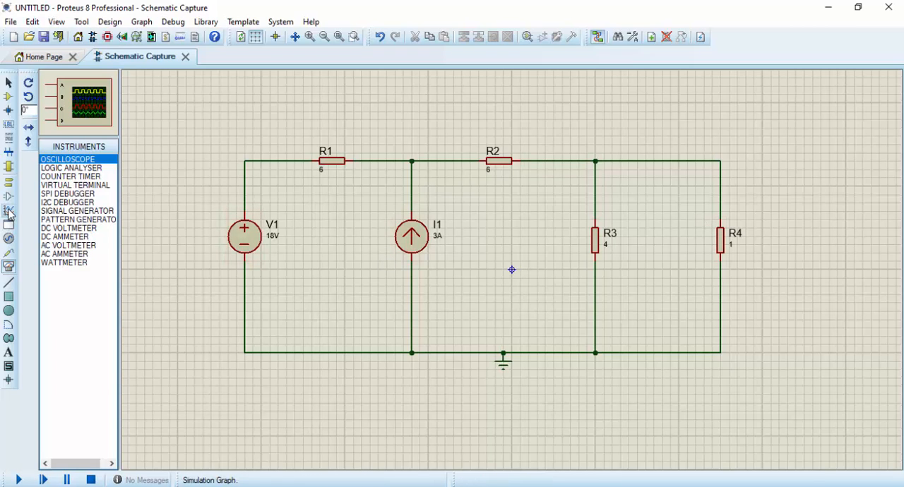
{"action": "left_click", "coordinate": [64, 237]}
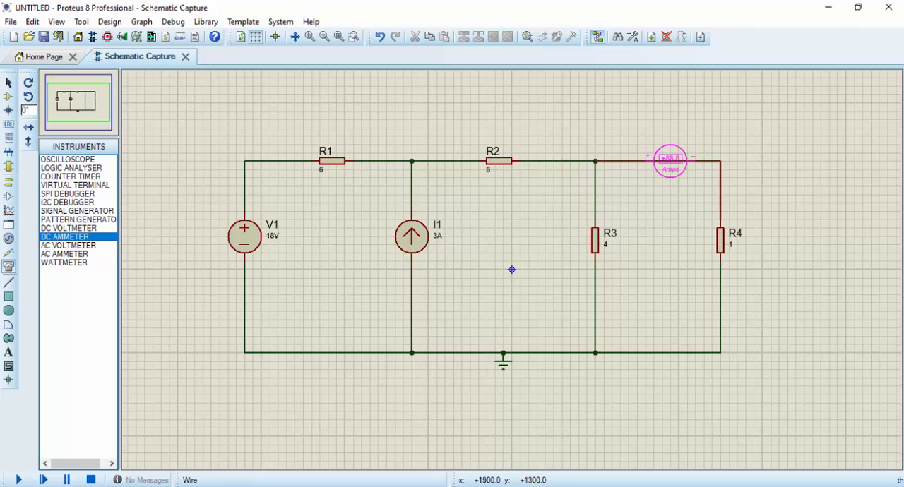
{"action": "left_click", "coordinate": [670, 160]}
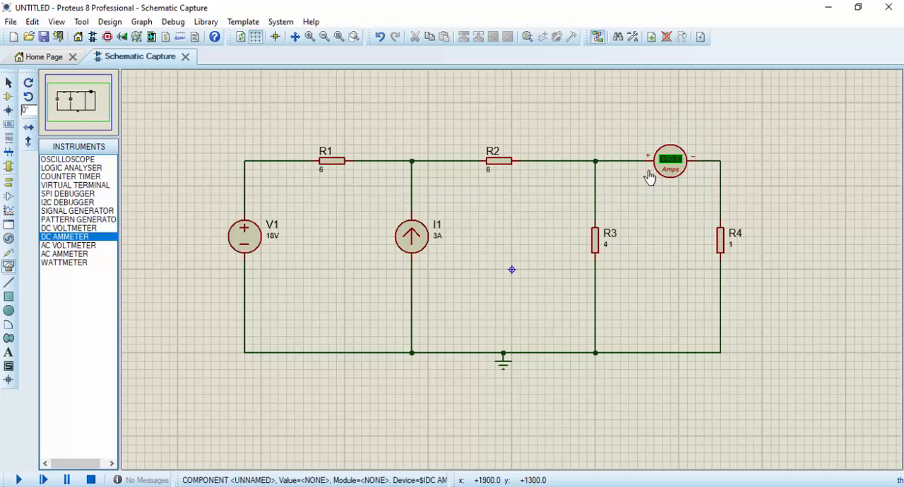
Attach a CURRENT probe to the top wire between the ammeter's negative terminal and R4
{"action": "left_click", "coordinate": [9, 253]}
{"action": "left_click", "coordinate": [71, 168]}
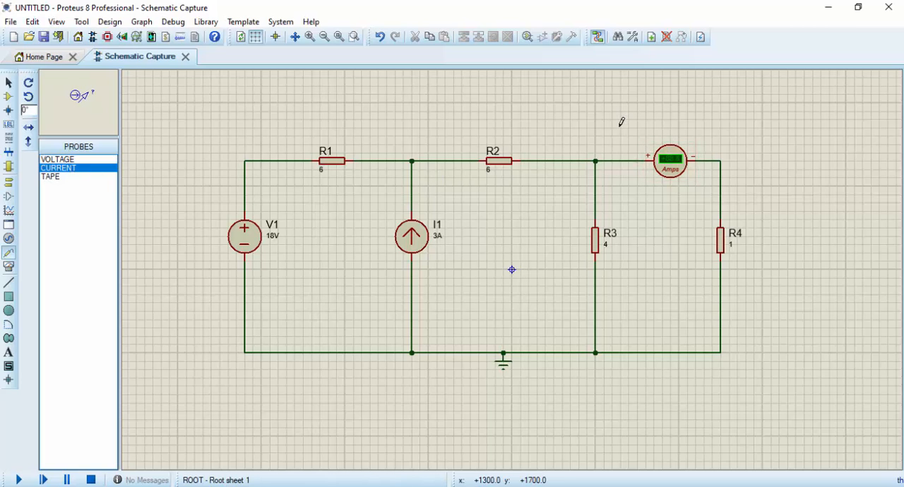
{"action": "left_click", "coordinate": [738, 135]}
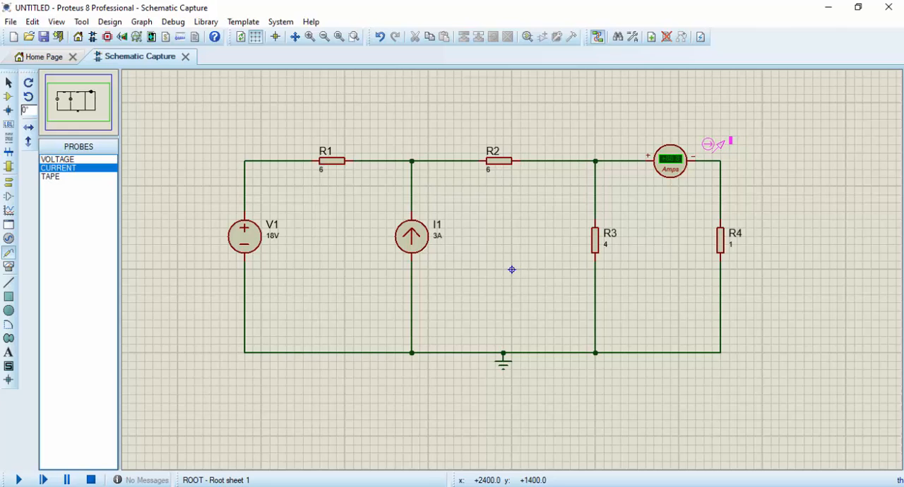
{"action": "left_click", "coordinate": [715, 157]}
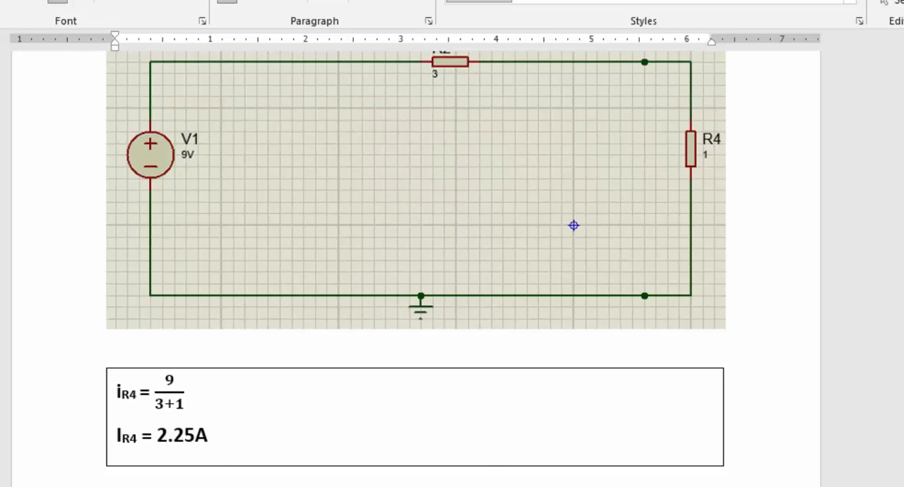
Review the R4 current and Thevenin voltage calculations in the Word document and return to Proteus
{"action": "mouse_move", "coordinate": [382, 486]}
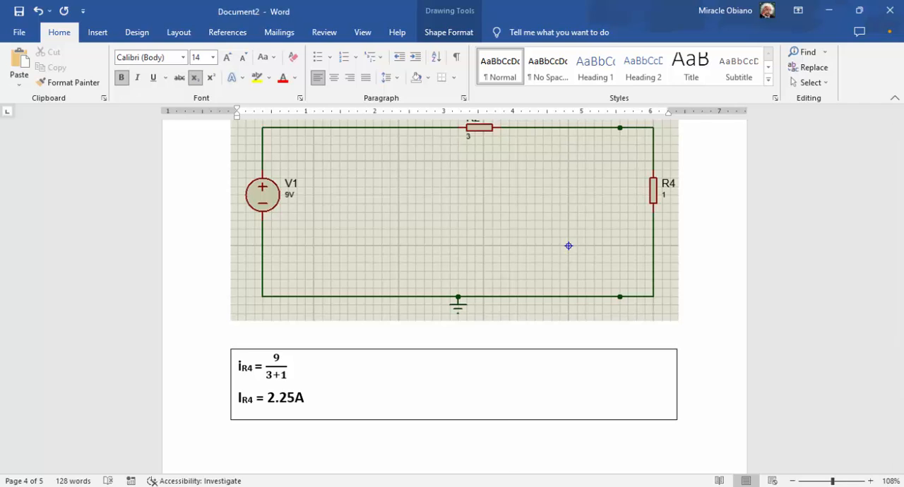
{"action": "scroll", "coordinate": [354, 292], "scroll_direction": "up", "scroll_amount": 8}
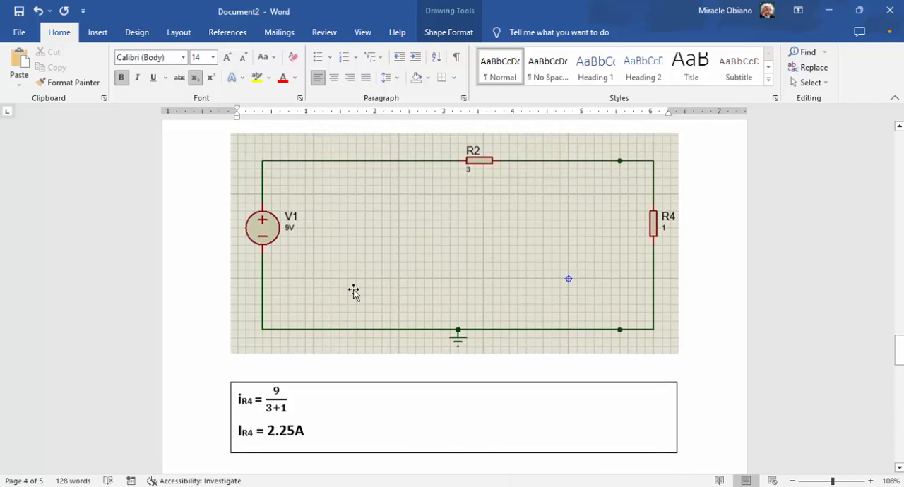
{"action": "scroll", "coordinate": [432, 316], "scroll_direction": "up", "scroll_amount": 3}
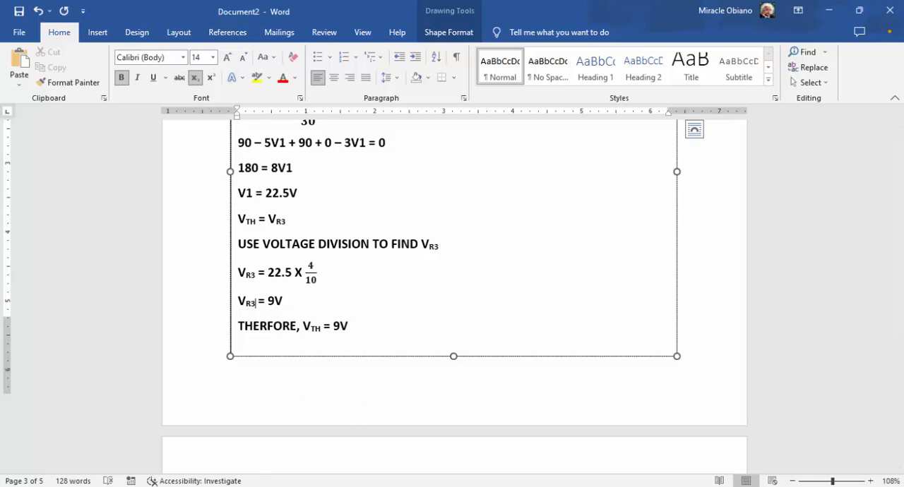
{"action": "left_click", "coordinate": [188, 485]}
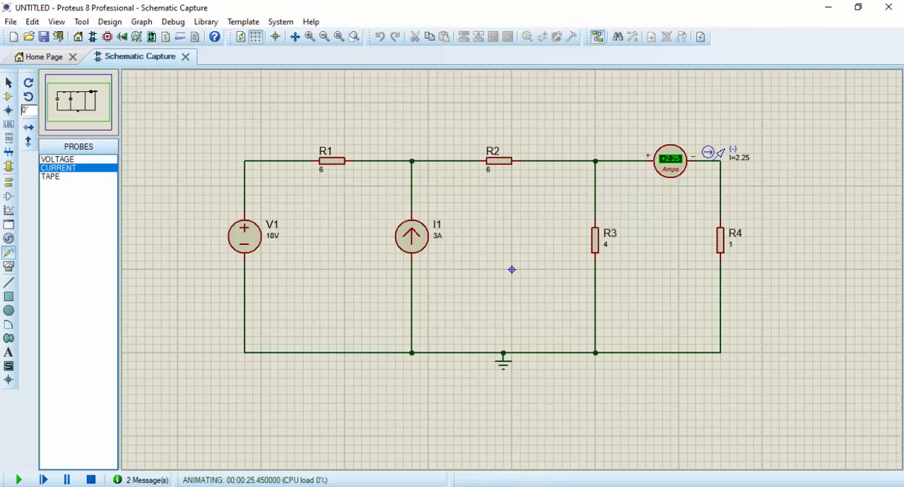
Stop the simulation and replace R4 with a DC VOLTMETER
{"action": "left_click", "coordinate": [90, 479]}
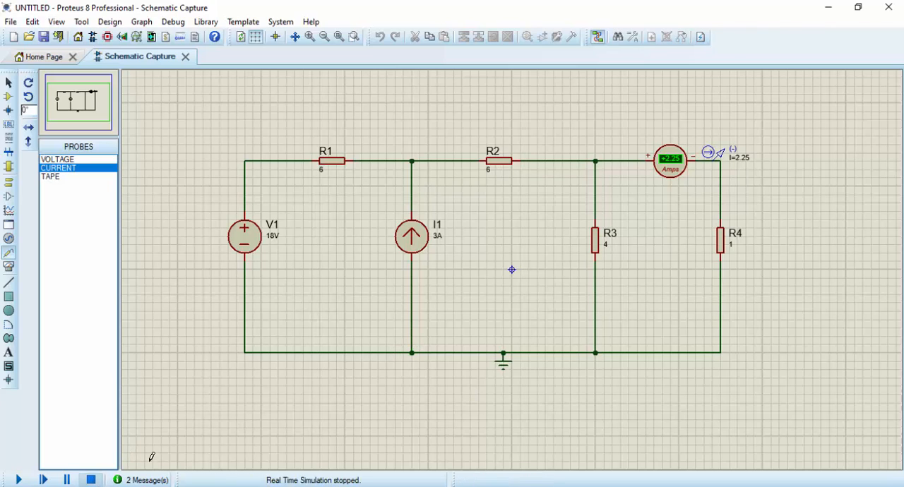
{"action": "right_click", "coordinate": [721, 242]}
{"action": "right_click", "coordinate": [721, 242]}
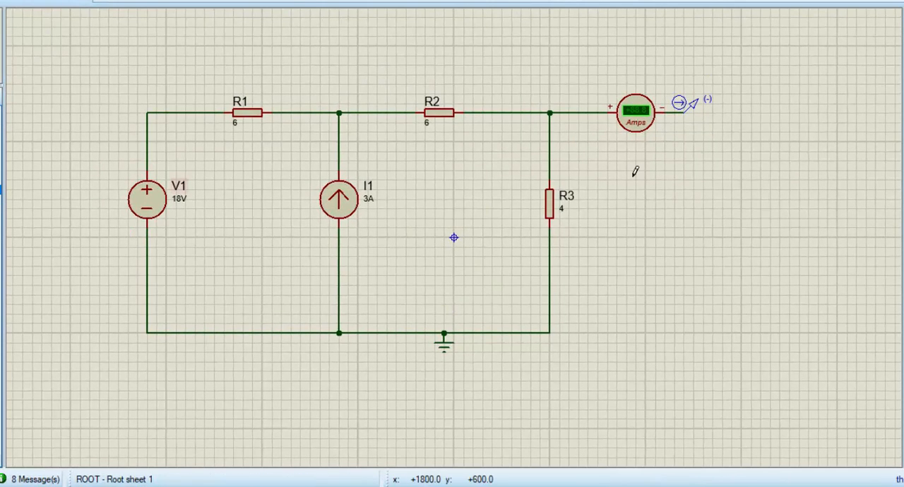
{"action": "left_click", "coordinate": [714, 209]}
{"action": "left_click", "coordinate": [683, 197]}
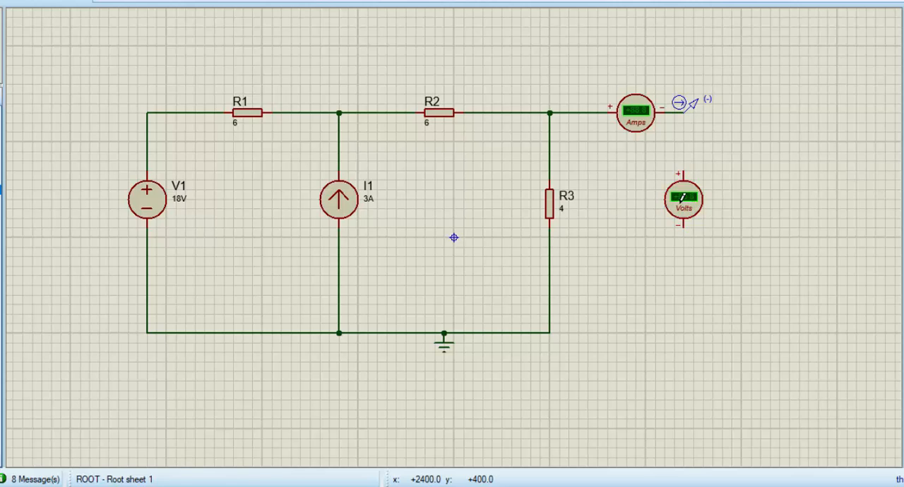
Wire the voltmeter between the current probe's wire end and the bottom node of R3, and run the simulation
{"action": "left_click", "coordinate": [683, 171]}
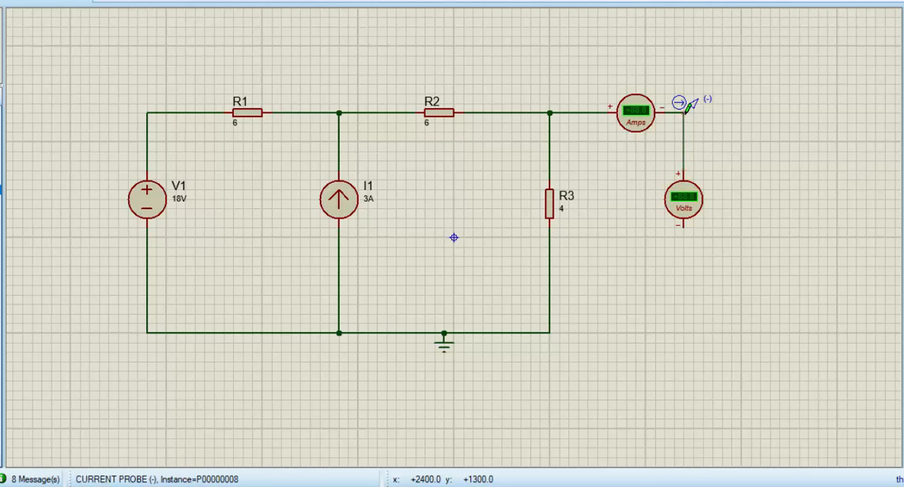
{"action": "left_click", "coordinate": [683, 111]}
{"action": "left_click", "coordinate": [684, 226]}
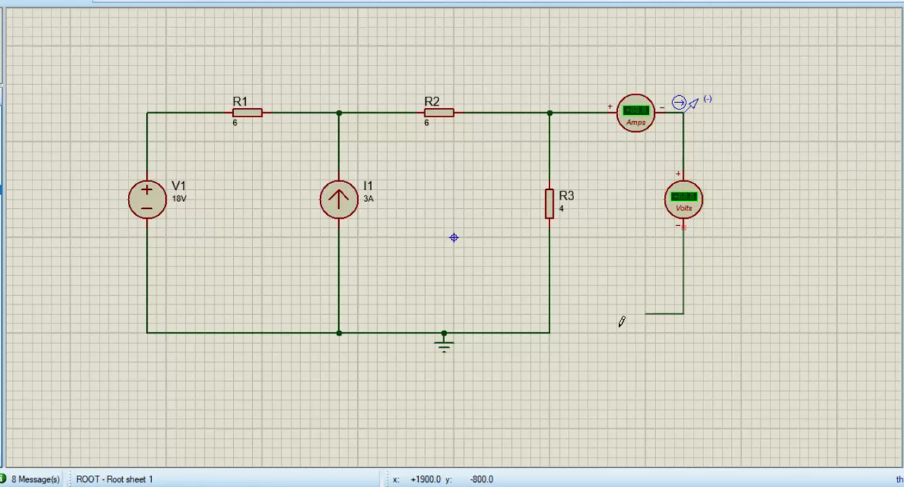
{"action": "left_click", "coordinate": [551, 332]}
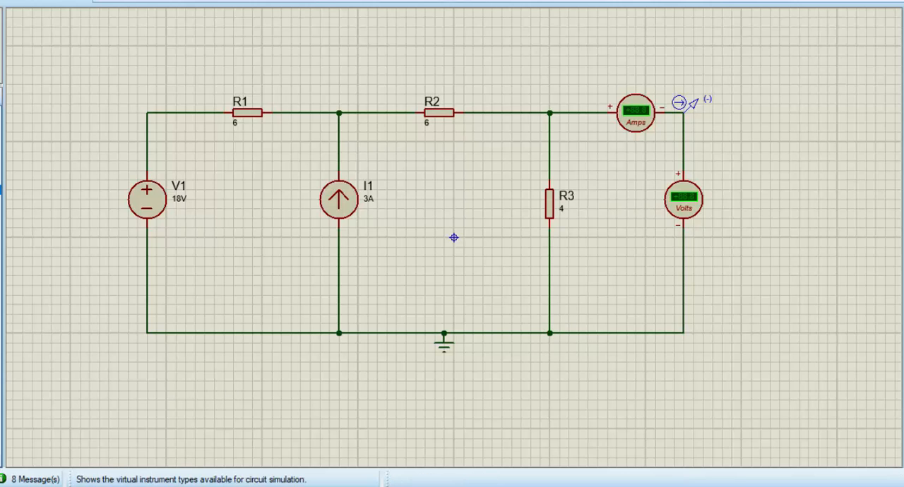
{"action": "left_click", "coordinate": [0, 480]}
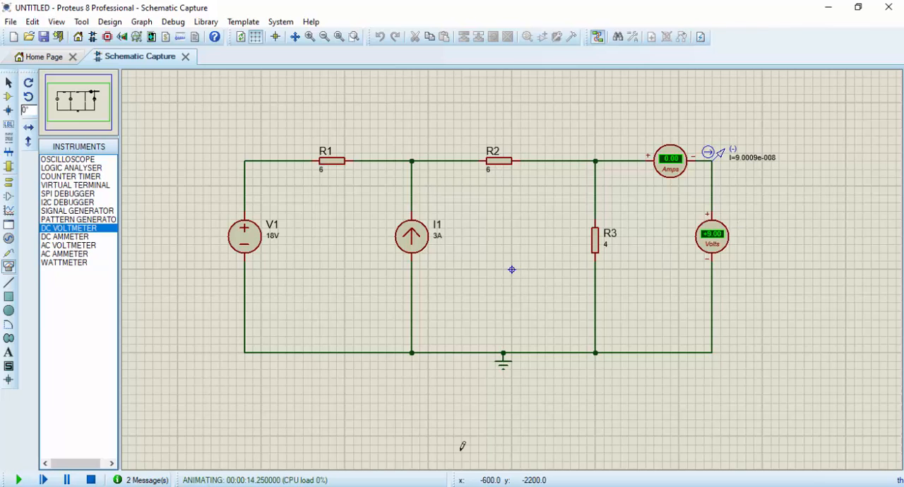
Review the Thevenin voltage and resistance calculations in the Word document and return to Proteus
{"action": "left_click", "coordinate": [445, 486]}
{"action": "scroll", "coordinate": [413, 360], "scroll_direction": "up", "scroll_amount": 15}
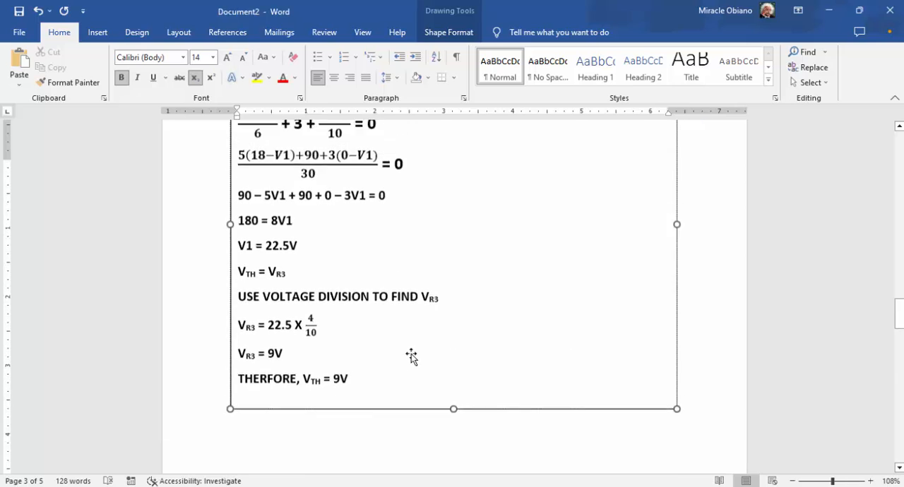
{"action": "scroll", "coordinate": [411, 354], "scroll_direction": "up", "scroll_amount": 7}
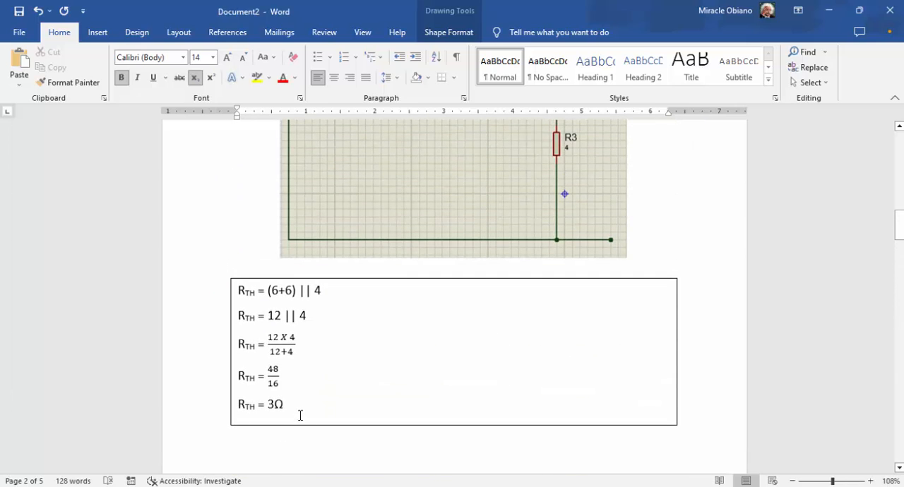
{"action": "scroll", "coordinate": [355, 411], "scroll_direction": "up", "scroll_amount": 2}
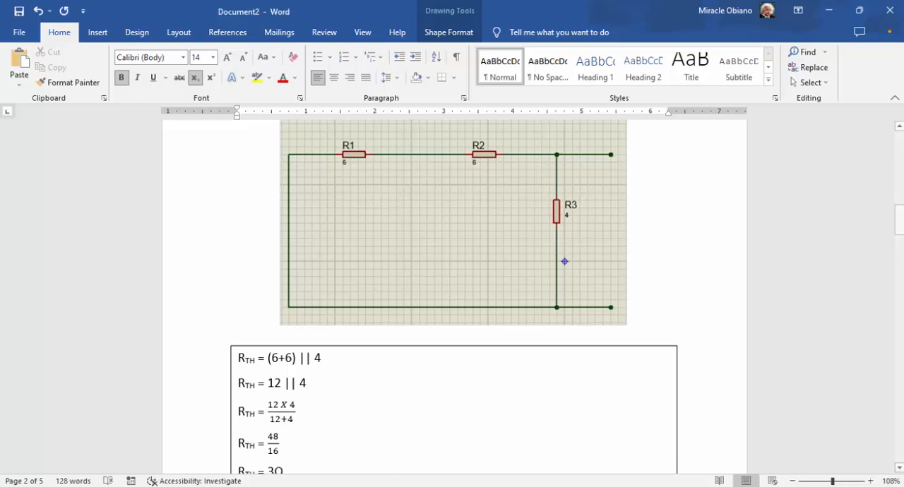
{"action": "key", "text": "alt+Tab"}
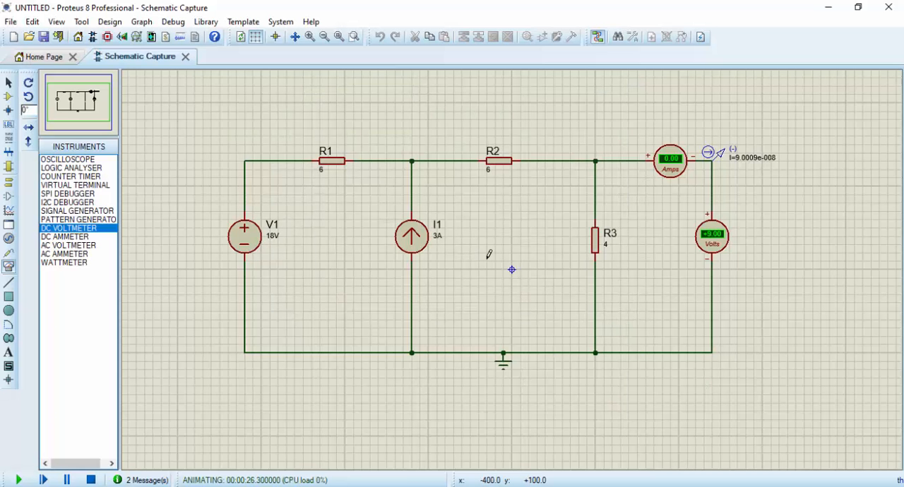
Stop the simulation and delete the voltmeter, the ammeter and the current probe
{"action": "left_click", "coordinate": [94, 481]}
{"action": "right_click", "coordinate": [709, 246]}
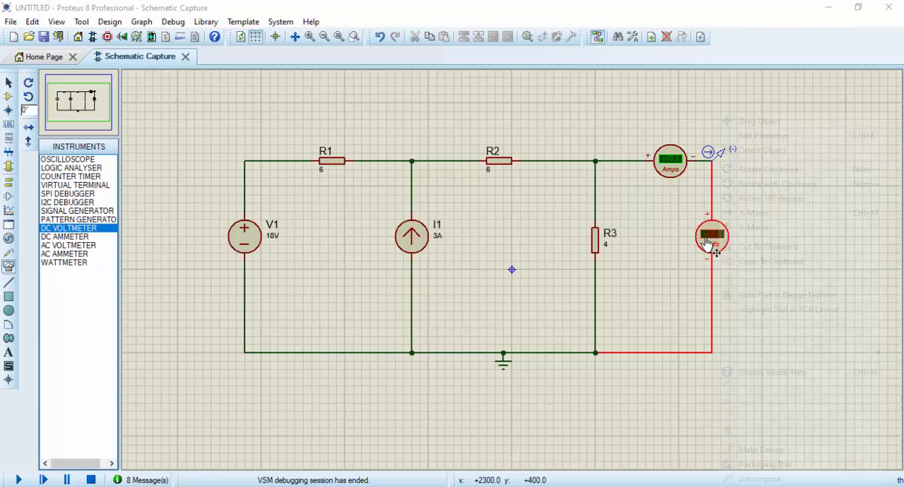
{"action": "right_click", "coordinate": [709, 246]}
{"action": "right_click", "coordinate": [673, 173]}
{"action": "right_click", "coordinate": [673, 173]}
{"action": "right_click", "coordinate": [713, 155]}
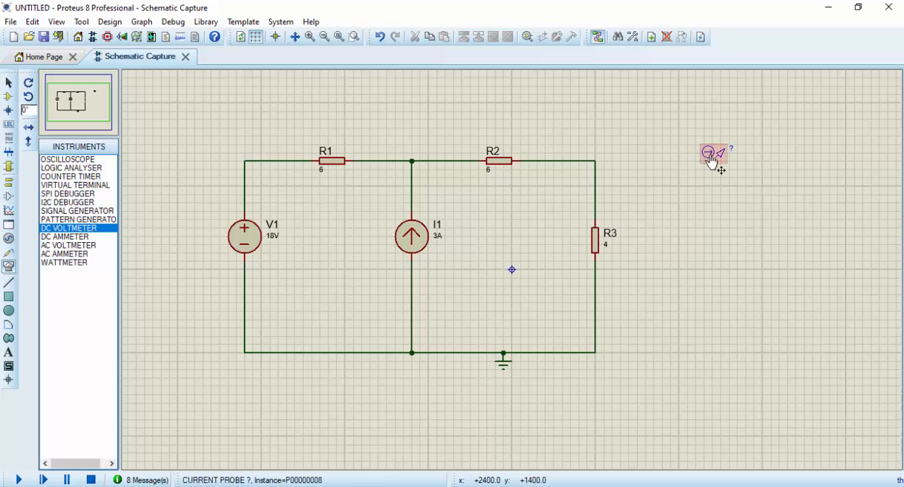
{"action": "right_click", "coordinate": [713, 155]}
Delete the current source I1 and the voltage source V1 from the circuit
{"action": "right_click", "coordinate": [413, 238]}
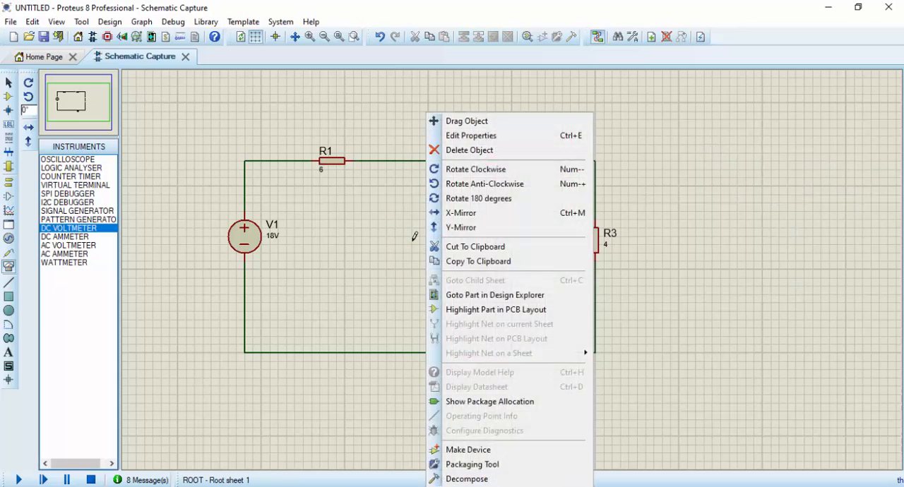
{"action": "right_click", "coordinate": [414, 239]}
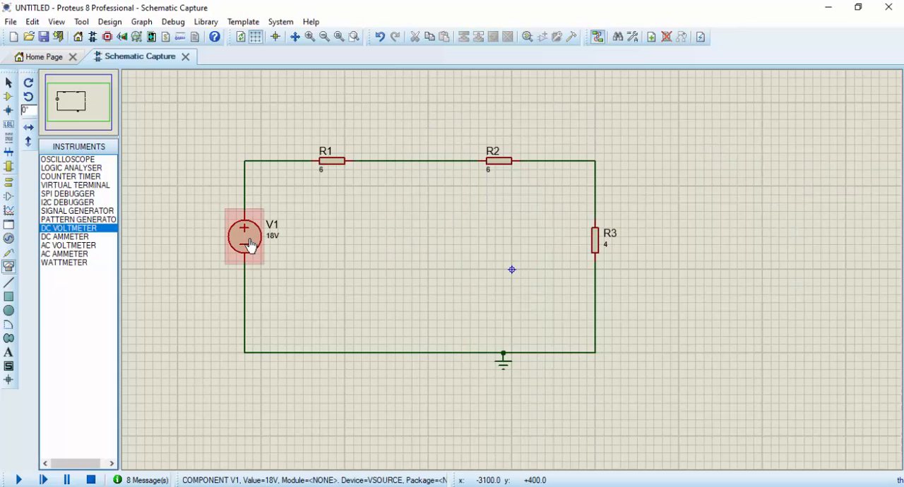
{"action": "right_click", "coordinate": [250, 246]}
{"action": "right_click", "coordinate": [250, 245]}
Try wiring R1's open end to the ground junction, and delete that wire together with the ground terminal and R3's lower wire
{"action": "left_click", "coordinate": [312, 161]}
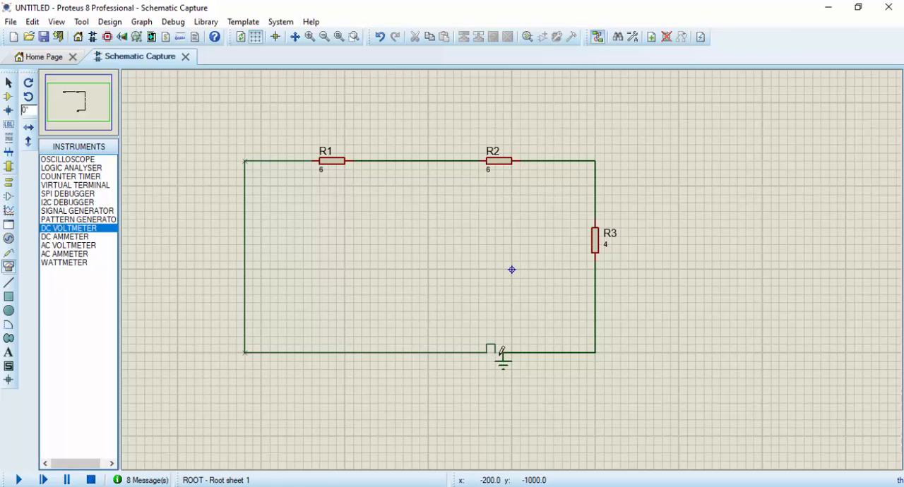
{"action": "left_click", "coordinate": [503, 352]}
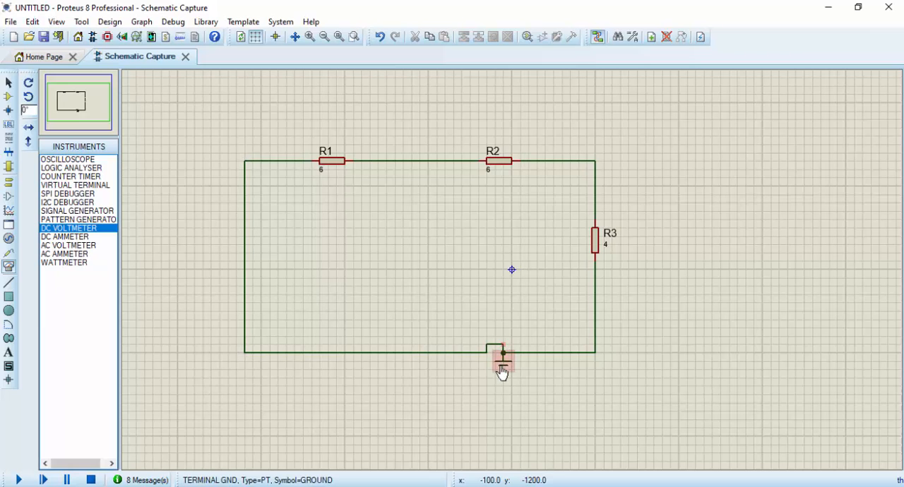
{"action": "right_click", "coordinate": [503, 370]}
{"action": "right_click", "coordinate": [503, 370]}
{"action": "right_click", "coordinate": [502, 344]}
{"action": "right_click", "coordinate": [503, 345]}
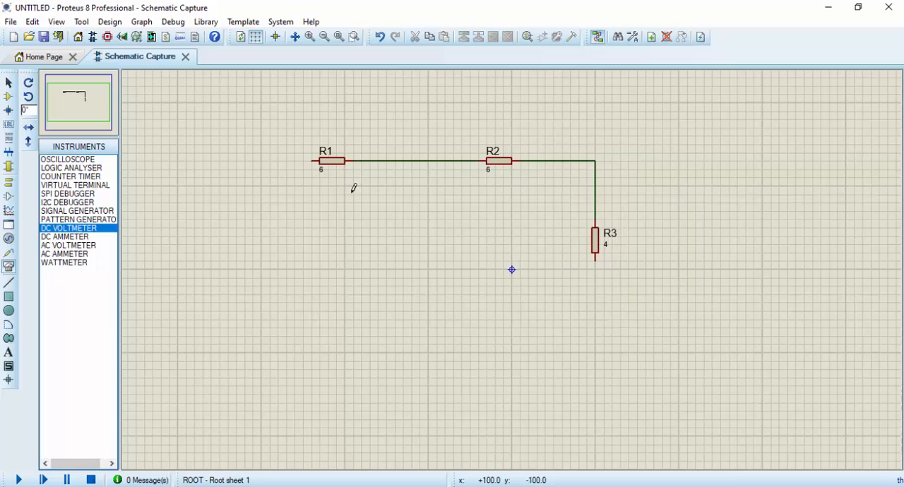
Close the loop with a wire from R1's open end around to the lower terminal of R3
{"action": "left_click", "coordinate": [311, 161]}
{"action": "left_click", "coordinate": [278, 161]}
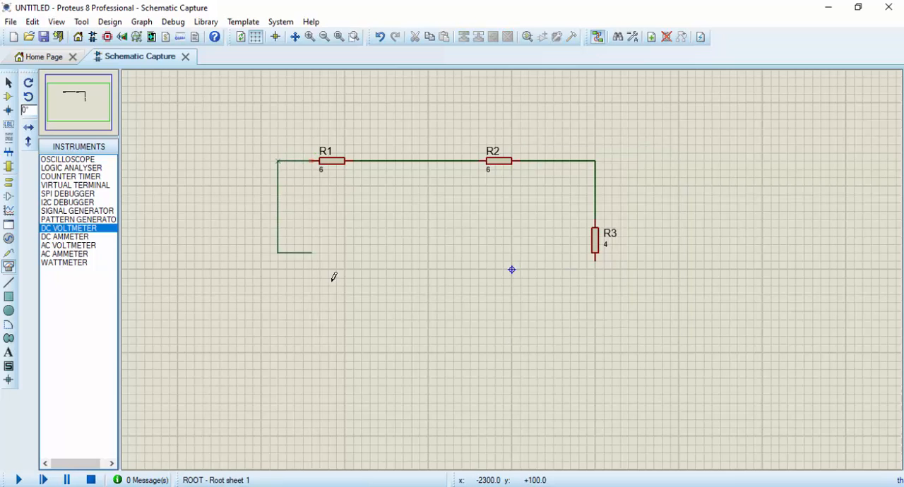
{"action": "left_click", "coordinate": [596, 258]}
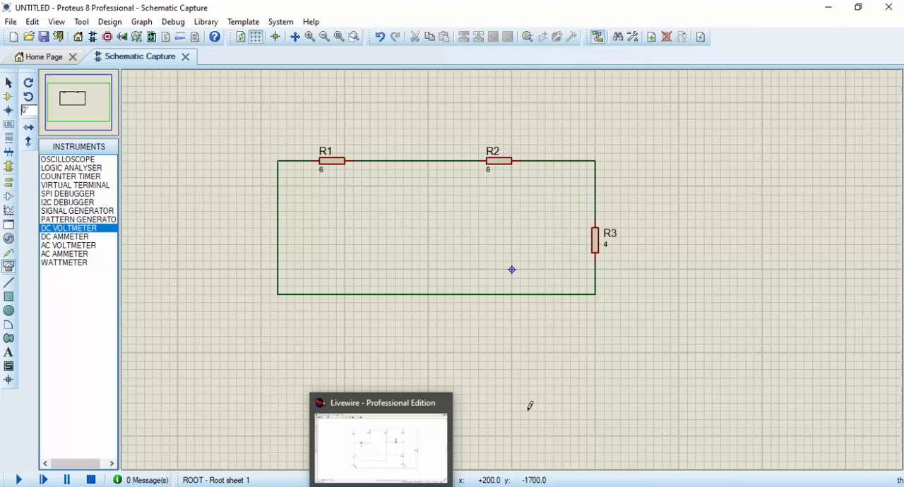
Draw two open-ended wires outward to the right from the nodes above and below R3
{"action": "left_click", "coordinate": [595, 160]}
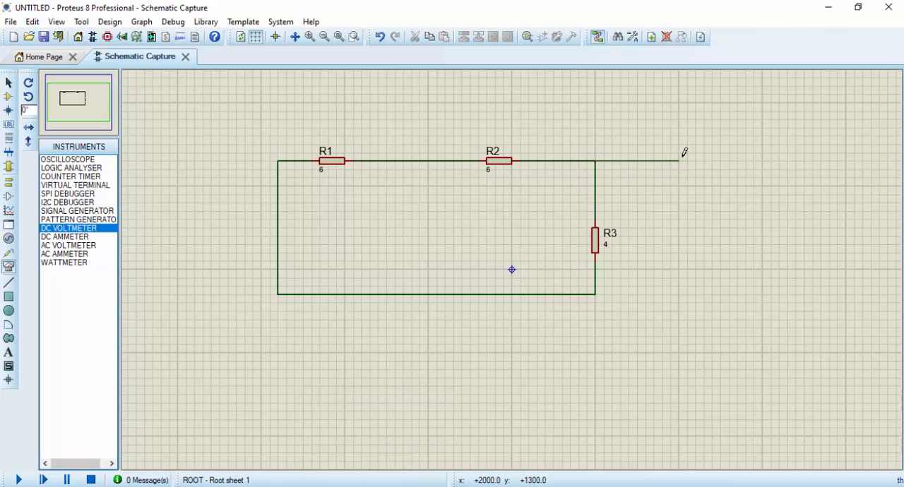
{"action": "double_click", "coordinate": [682, 157]}
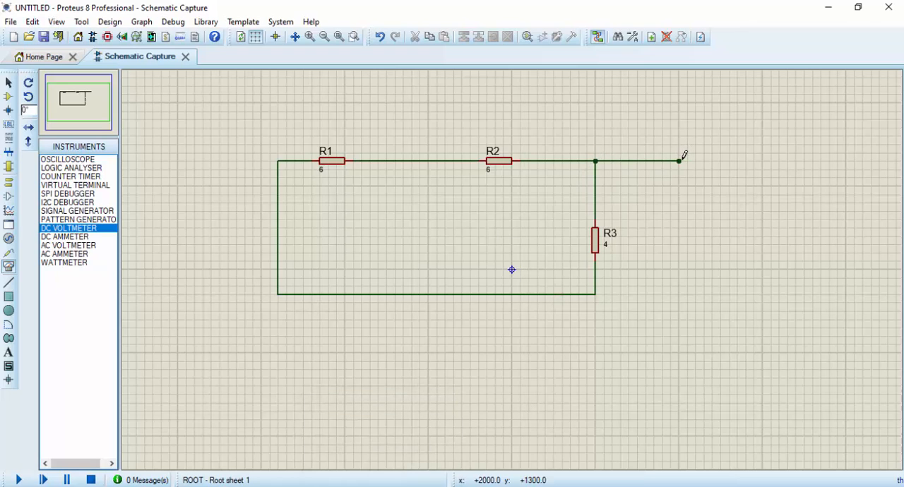
{"action": "left_click", "coordinate": [595, 294]}
{"action": "double_click", "coordinate": [679, 294]}
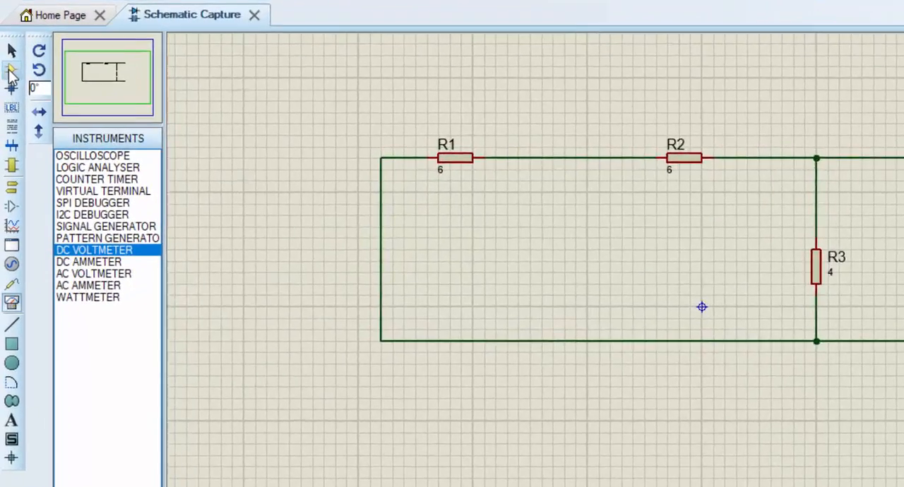
Search the device library for "ohmmet", add OHMMETER to the device list and close the picker
{"action": "left_click", "coordinate": [8, 96]}
{"action": "left_click", "coordinate": [71, 139]}
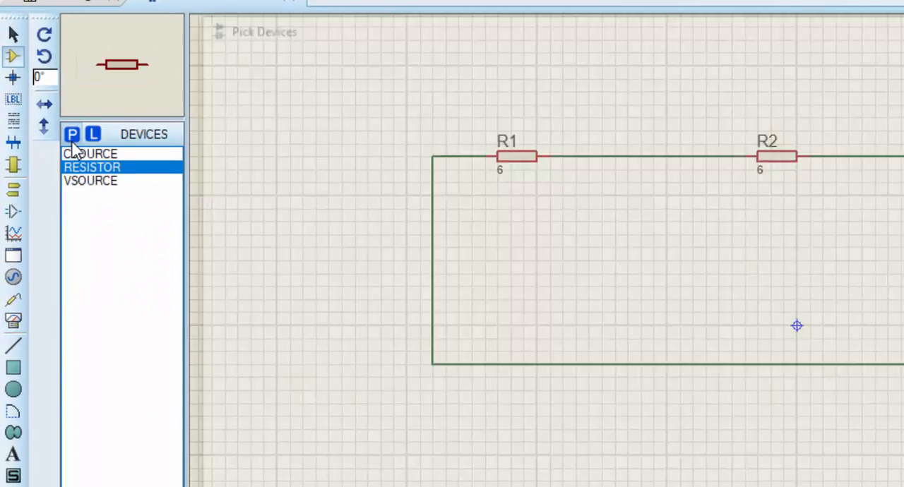
{"action": "type", "text": "ohmmet"}
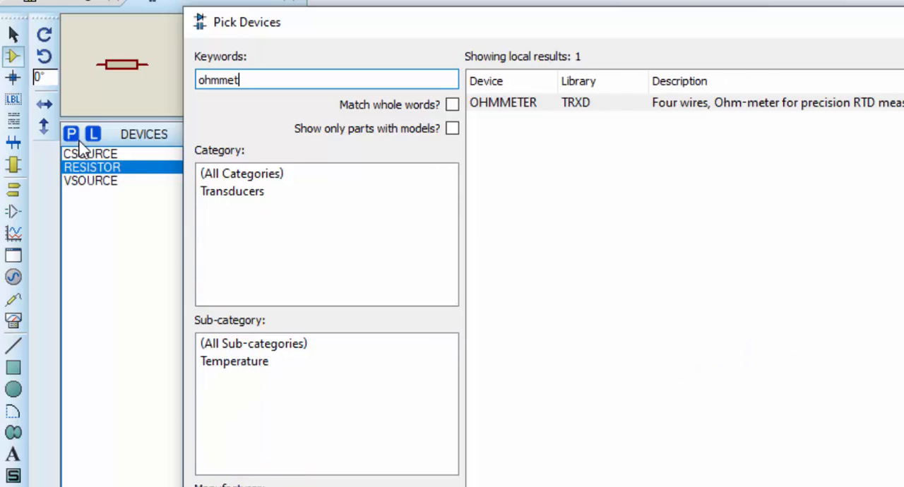
{"action": "double_click", "coordinate": [519, 104]}
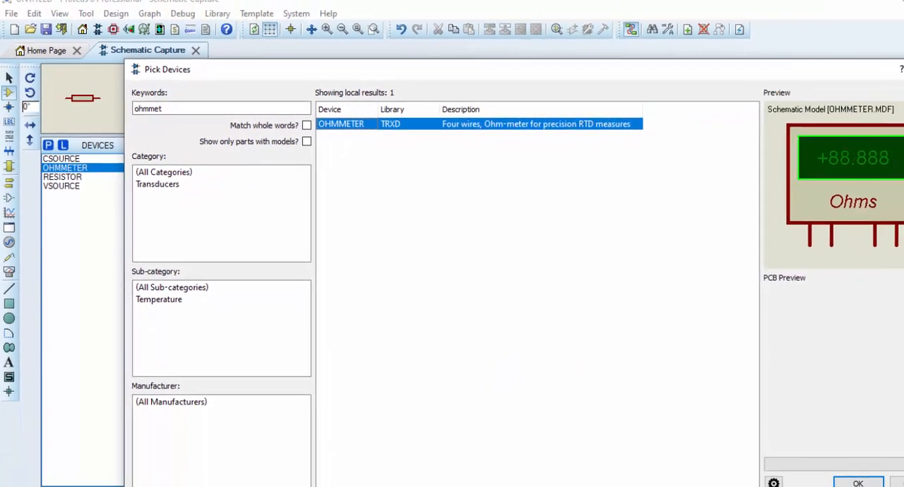
{"action": "left_click", "coordinate": [886, 75]}
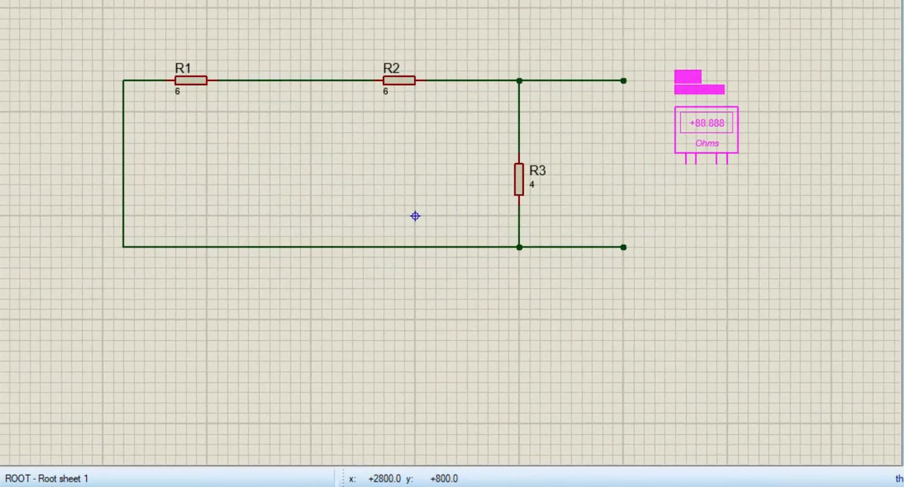
Place the OHMMETER beside the open wire ends and wire its first terminal to the upper open end
{"action": "left_click", "coordinate": [716, 148]}
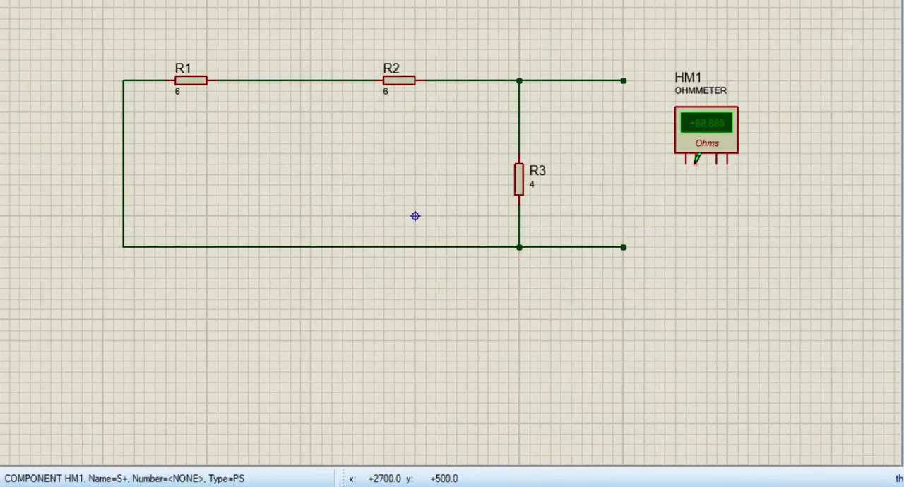
{"action": "left_click", "coordinate": [689, 161]}
{"action": "left_click", "coordinate": [624, 81]}
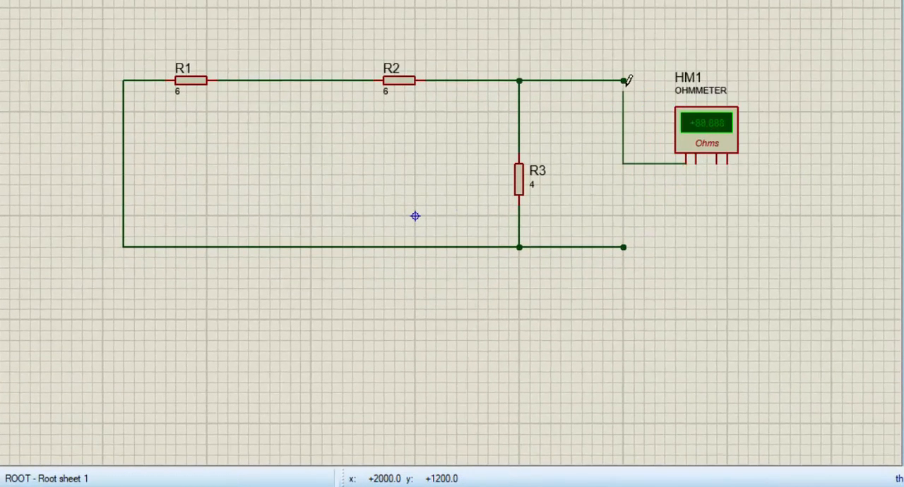
Wire the ohmmeter's third terminal to the lower open end, join each outer terminal to its neighbouring inner one, and run the simulation
{"action": "left_click", "coordinate": [717, 162]}
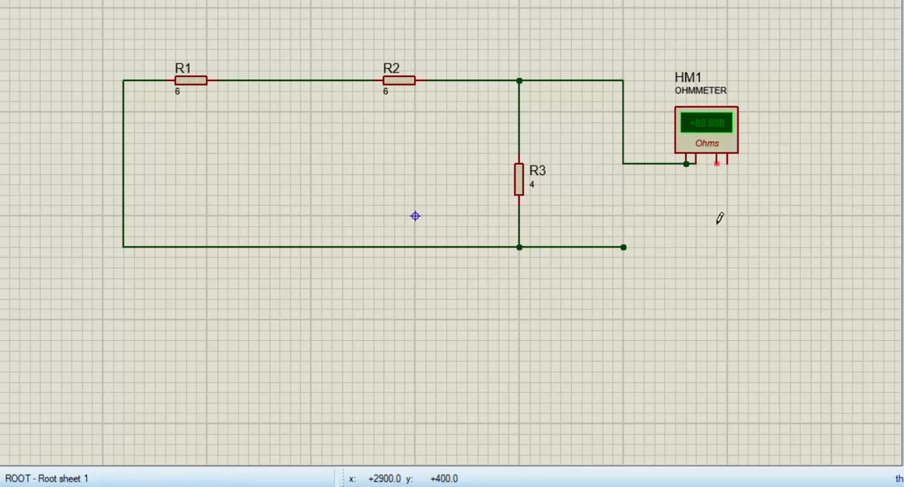
{"action": "left_click", "coordinate": [623, 247]}
{"action": "left_click", "coordinate": [625, 247]}
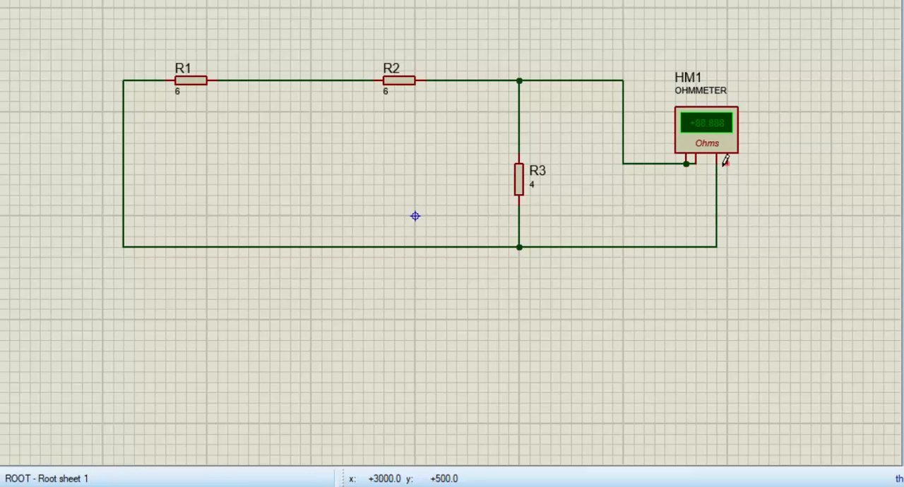
{"action": "key", "text": "F12"}
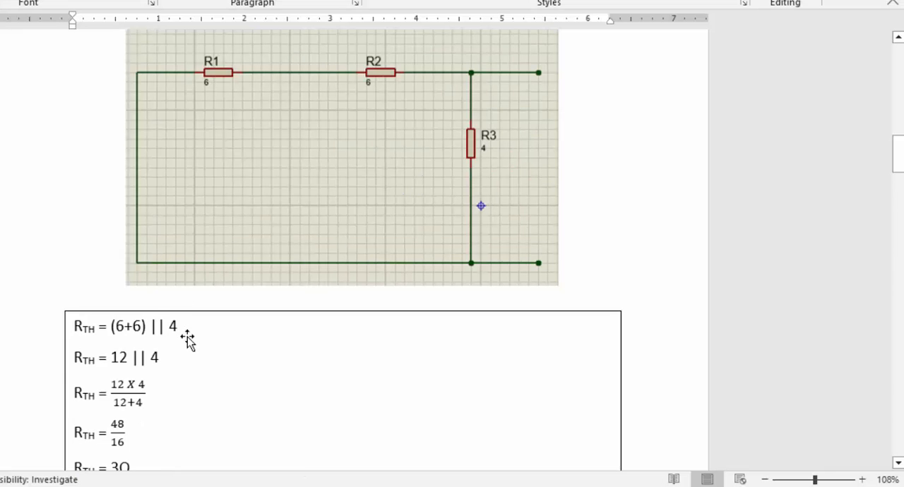
Review the full hand calculation of the Thevenin resistance in the Word document and return to the running Proteus simulation
{"action": "scroll", "coordinate": [197, 360], "scroll_direction": "down", "scroll_amount": 1}
{"action": "scroll", "coordinate": [199, 360], "scroll_direction": "down", "scroll_amount": 1}
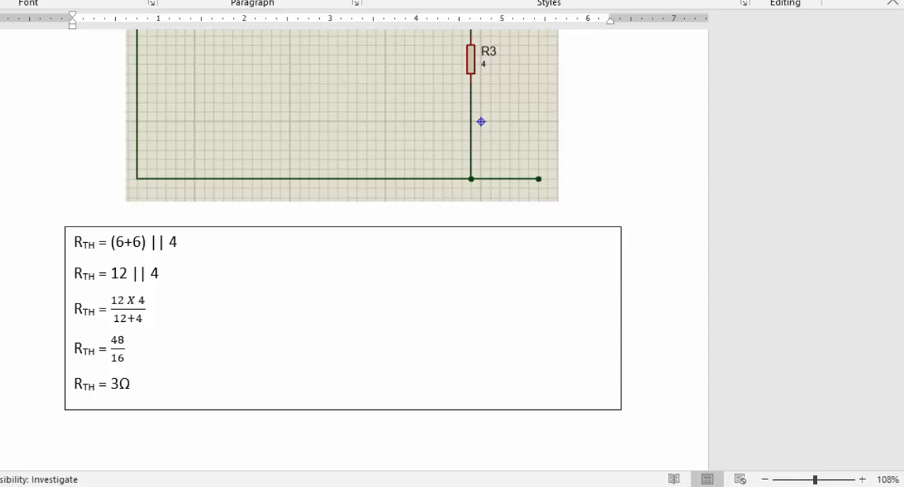
{"action": "mouse_move", "coordinate": [313, 486]}
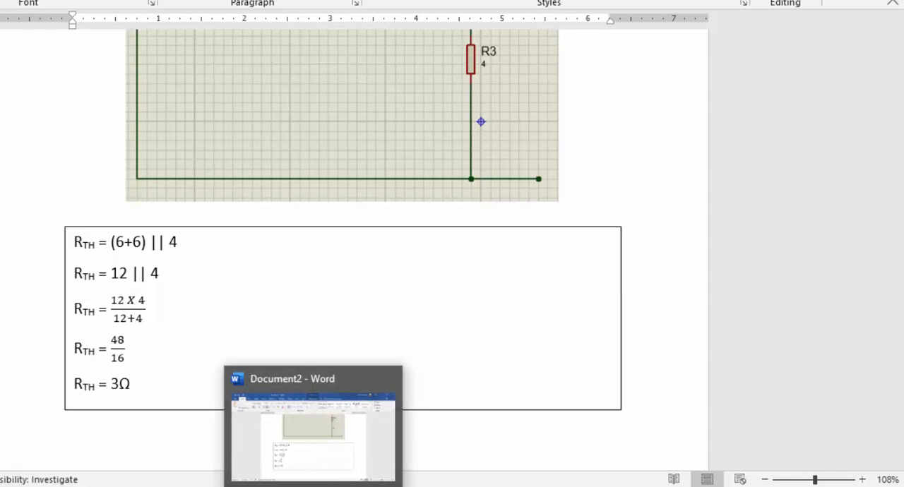
{"action": "left_click", "coordinate": [159, 486]}
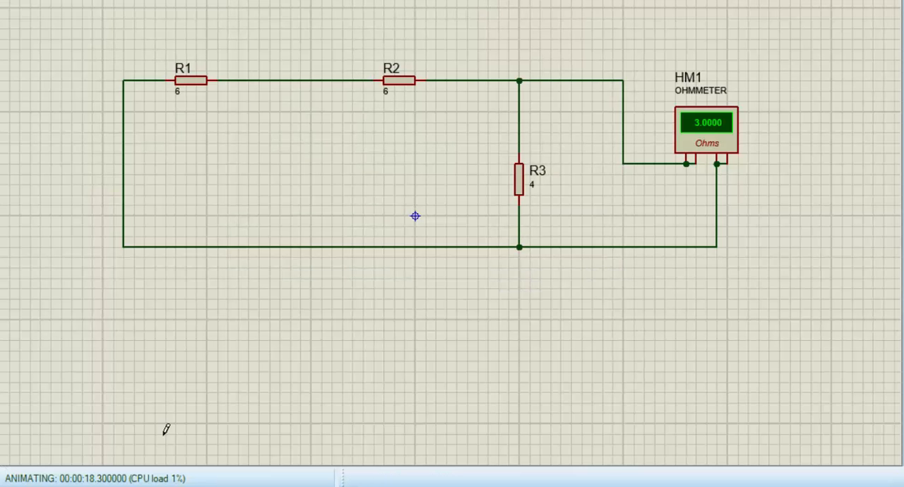